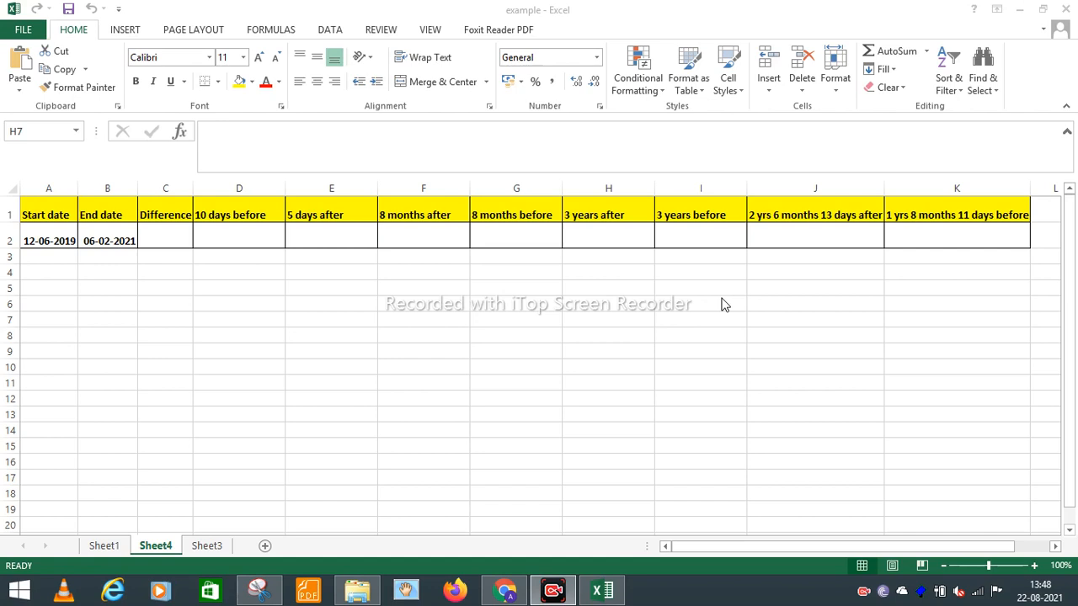
# - Calculate the days between the start and end dates in C2 with =DAYS(B2,A2)
pyautogui.click(37, 245)
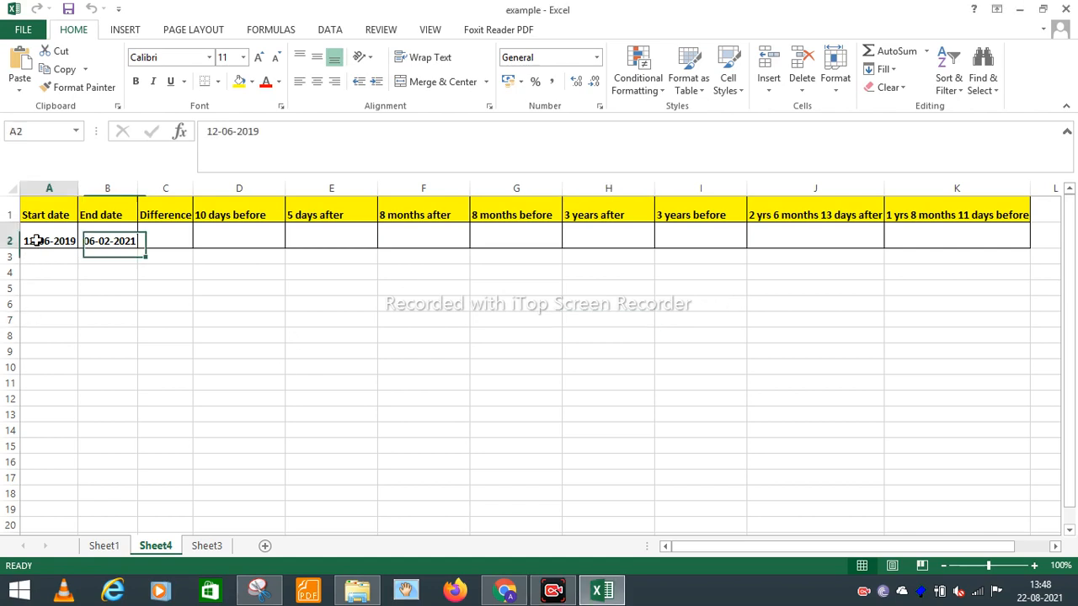
pyautogui.click(97, 230)
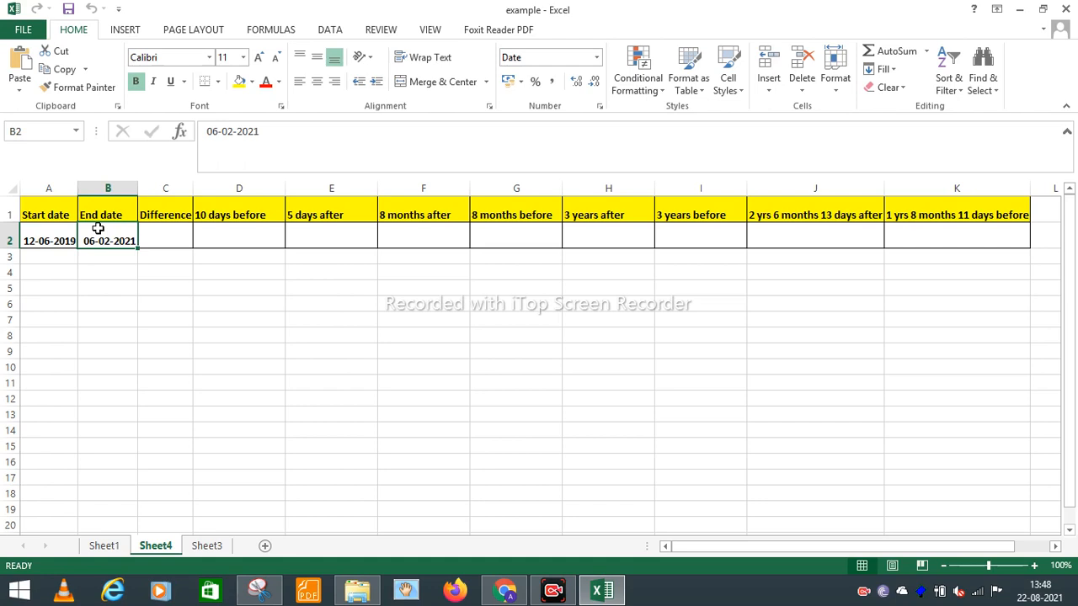
pyautogui.click(159, 236)
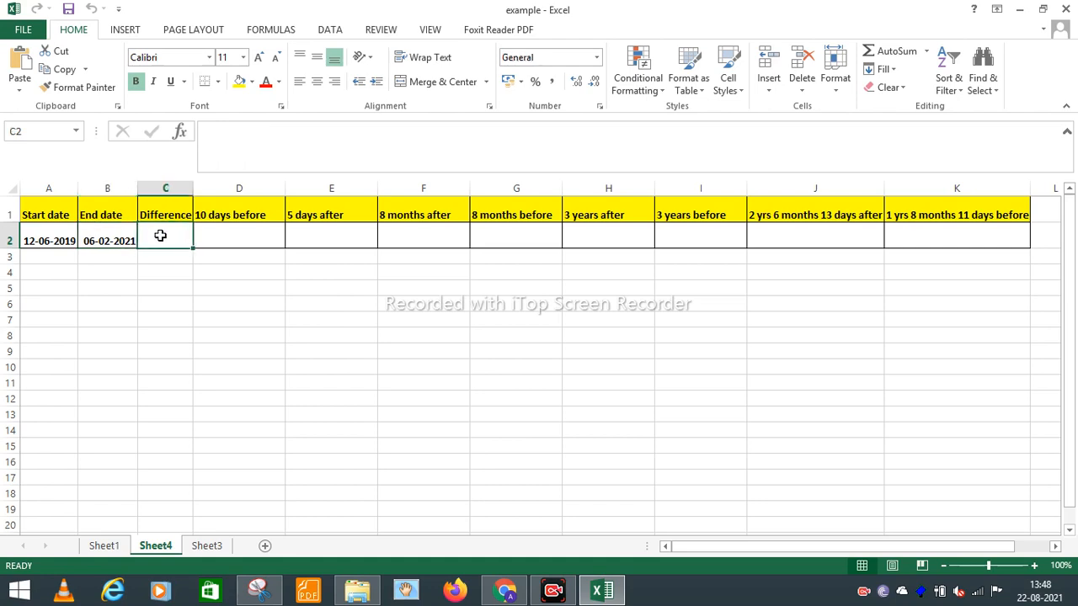
pyautogui.click(42, 242)
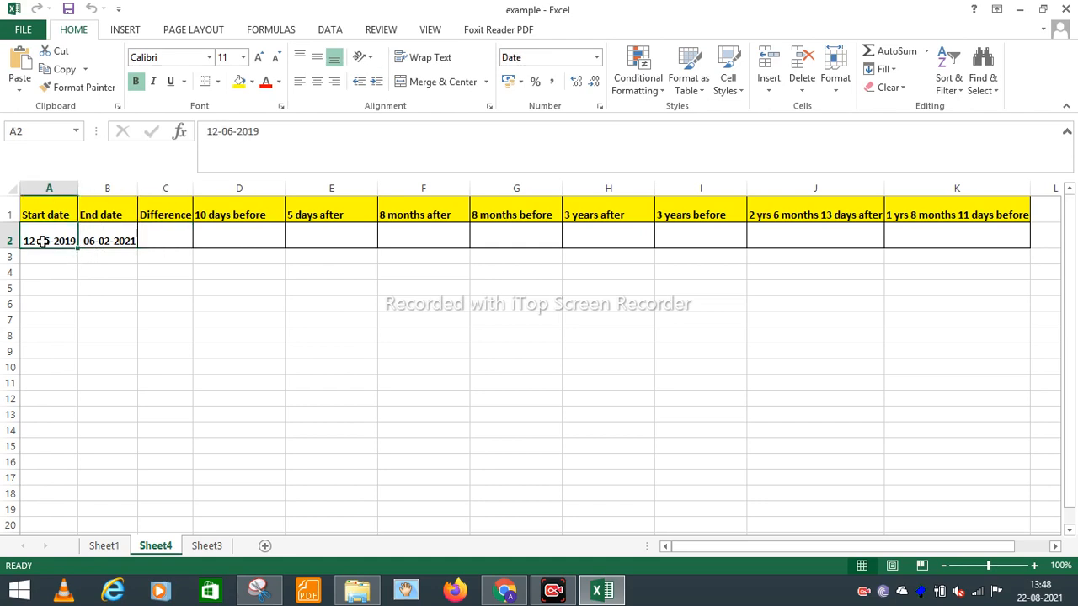
pyautogui.press('Right')
pyautogui.press('Right')
pyautogui.click(213, 133)
pyautogui.write('=')
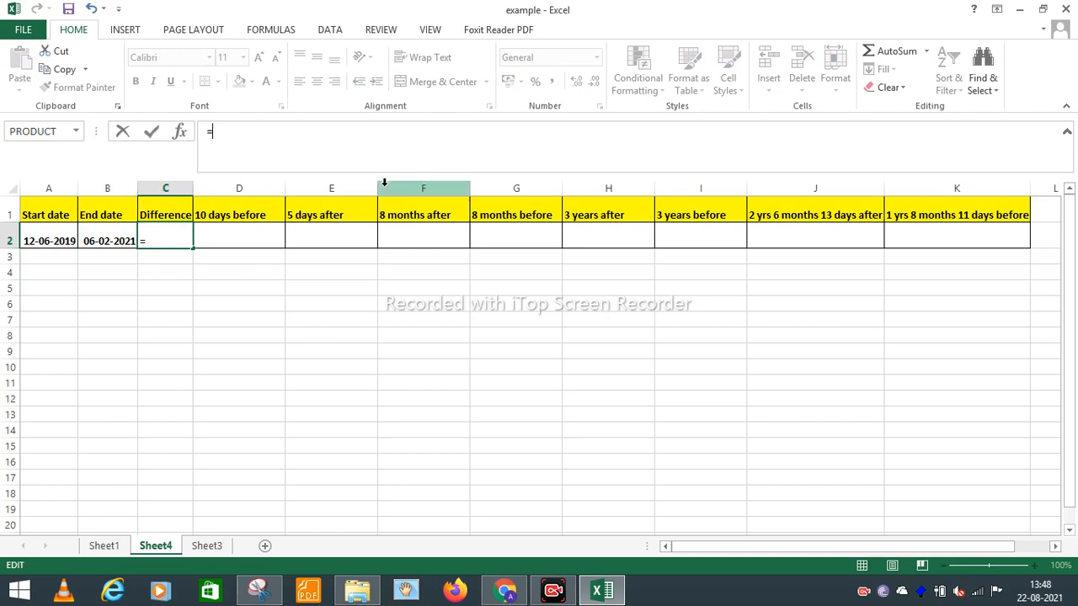
pyautogui.write('days(')
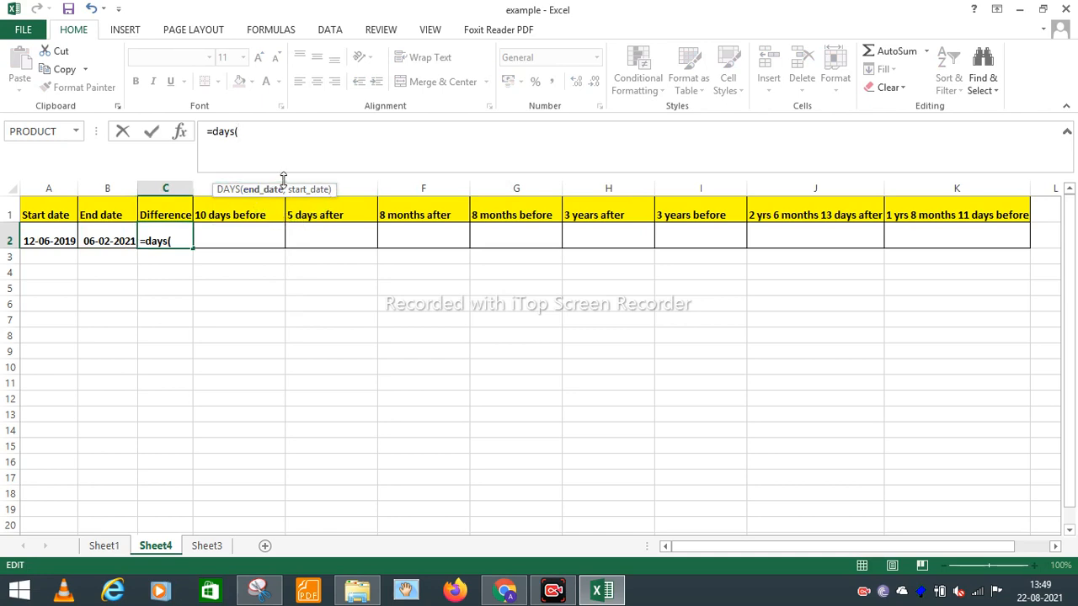
pyautogui.click(102, 242)
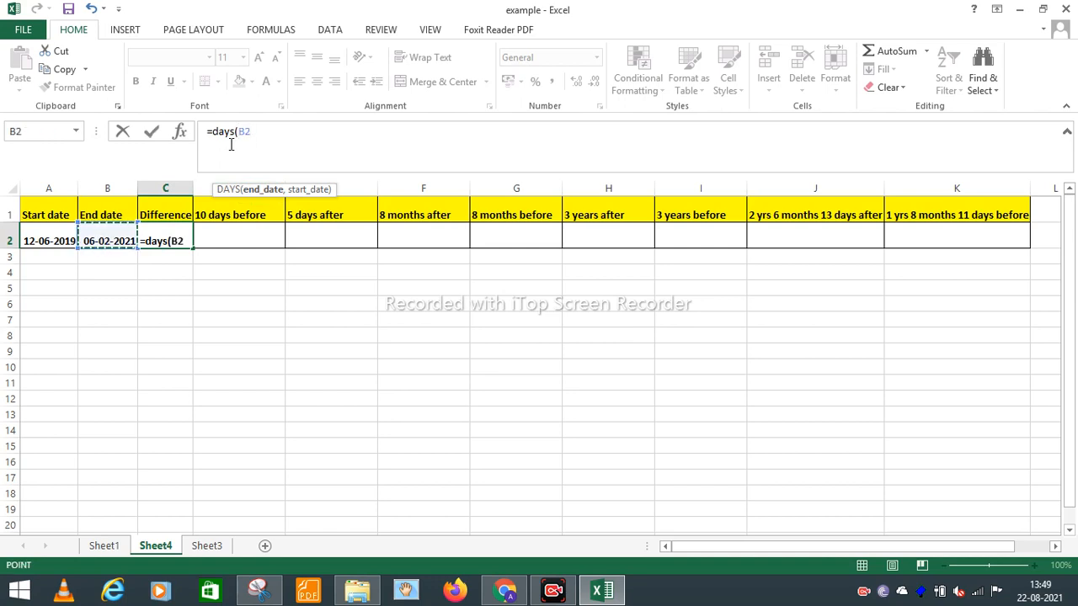
pyautogui.write(',')
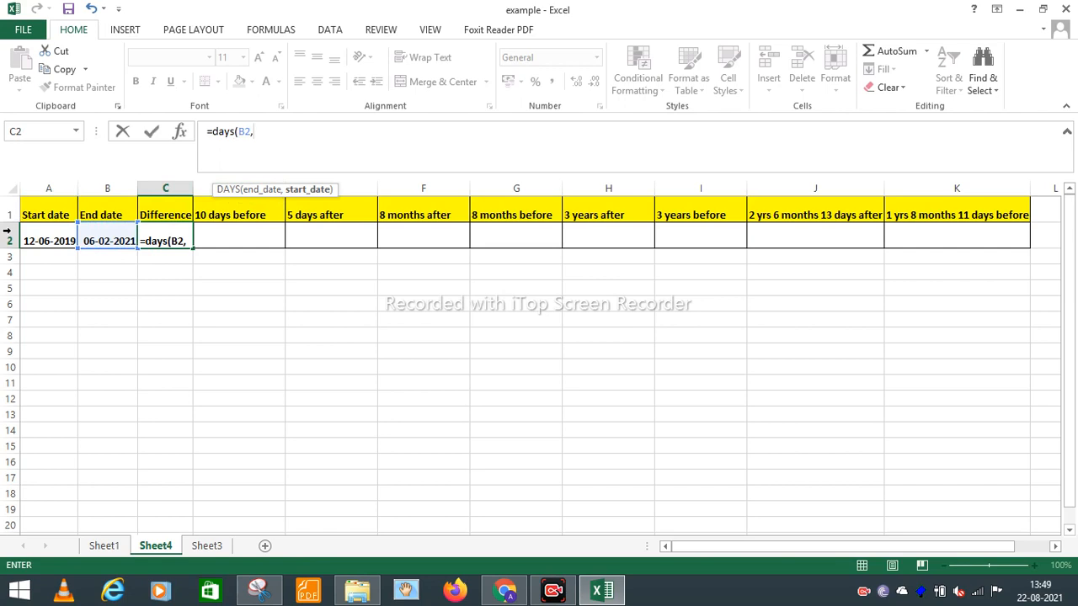
pyautogui.click(39, 236)
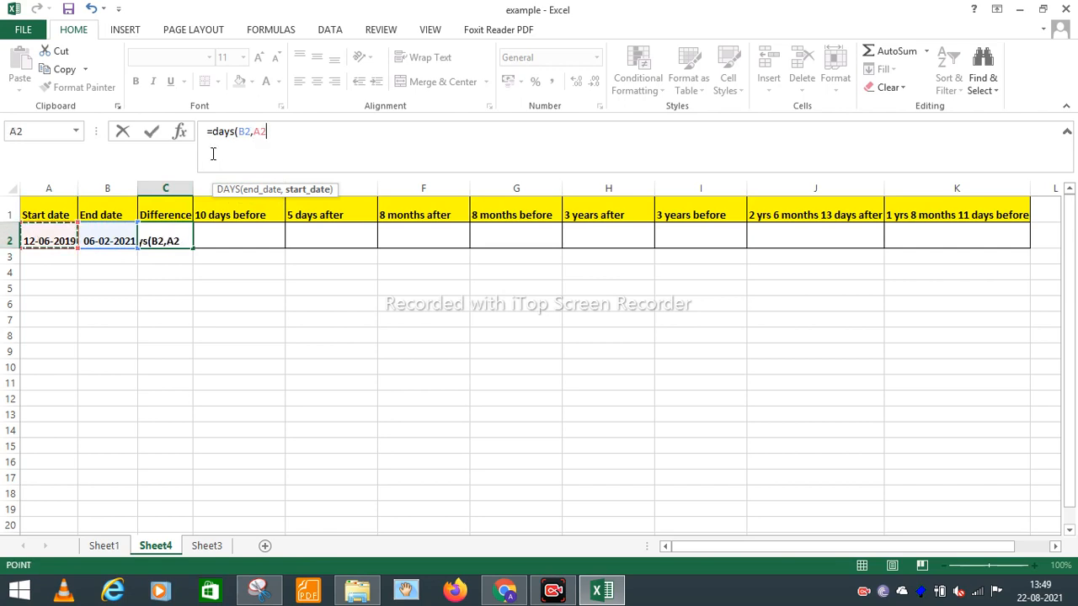
pyautogui.write(')')
pyautogui.press('Return')
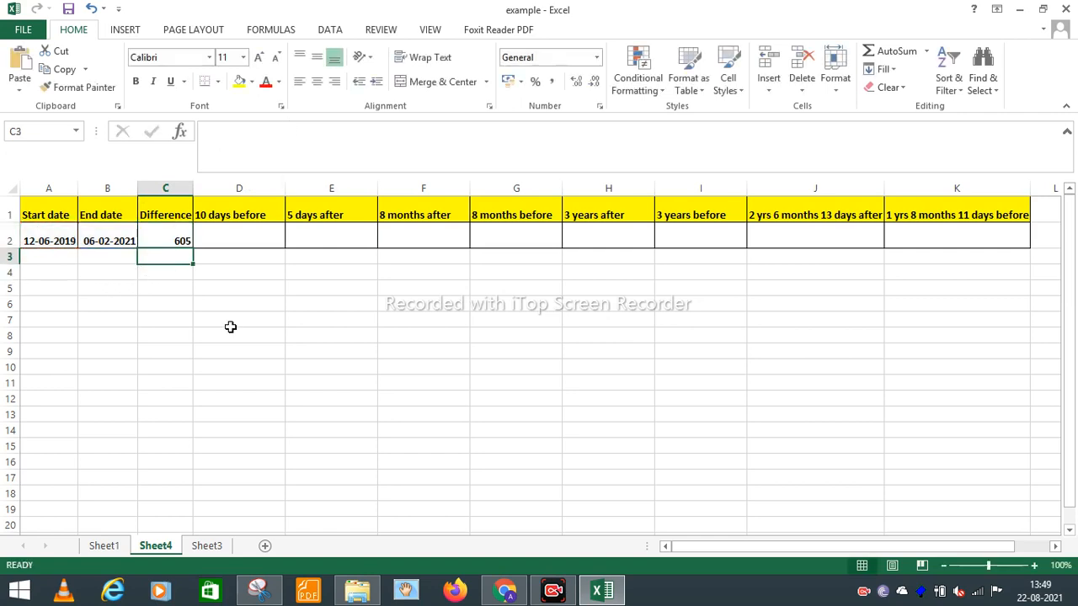
pyautogui.press('XF86MonBrightnessUp')
pyautogui.press('XF86MonBrightnessUp')
pyautogui.press('XF86MonBrightnessUp')
pyautogui.click(166, 235)
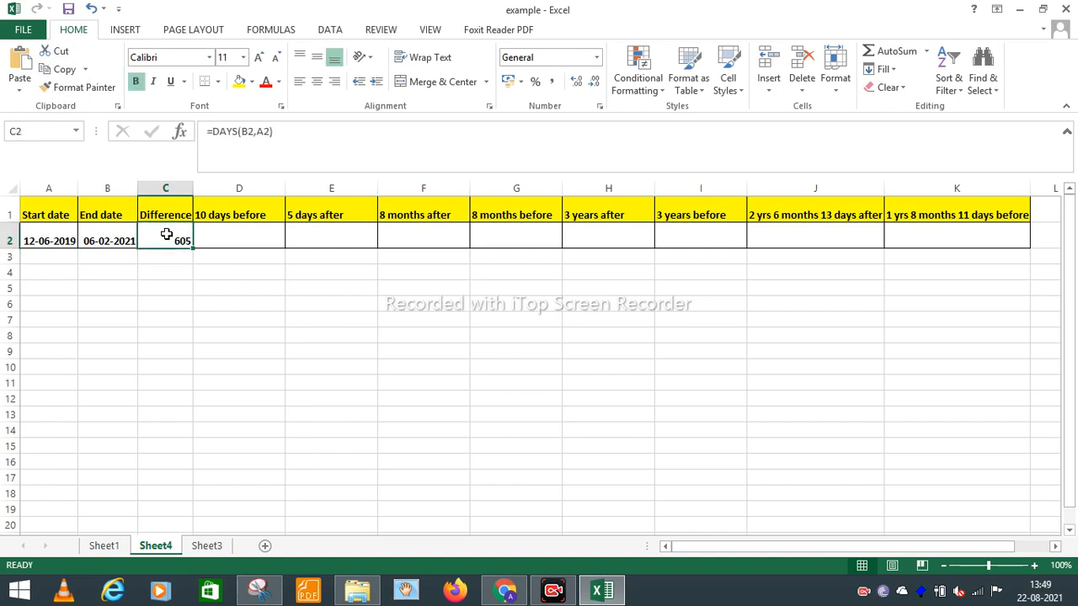
# - Enter =B2-10 in D2 to calculate the date 10 days before the end date
pyautogui.click(211, 238)
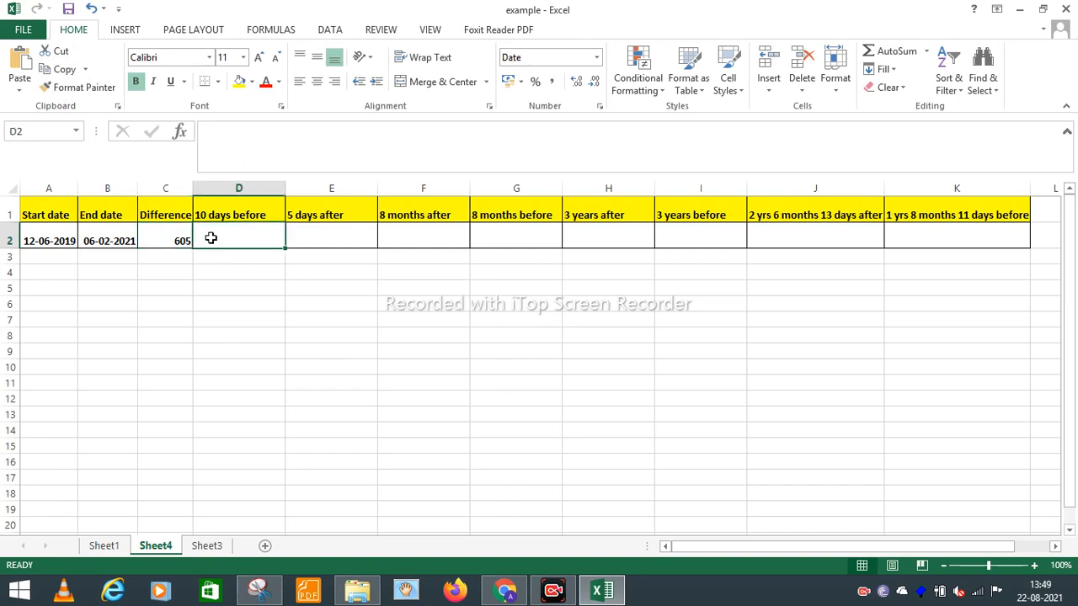
pyautogui.click(96, 239)
pyautogui.click(226, 227)
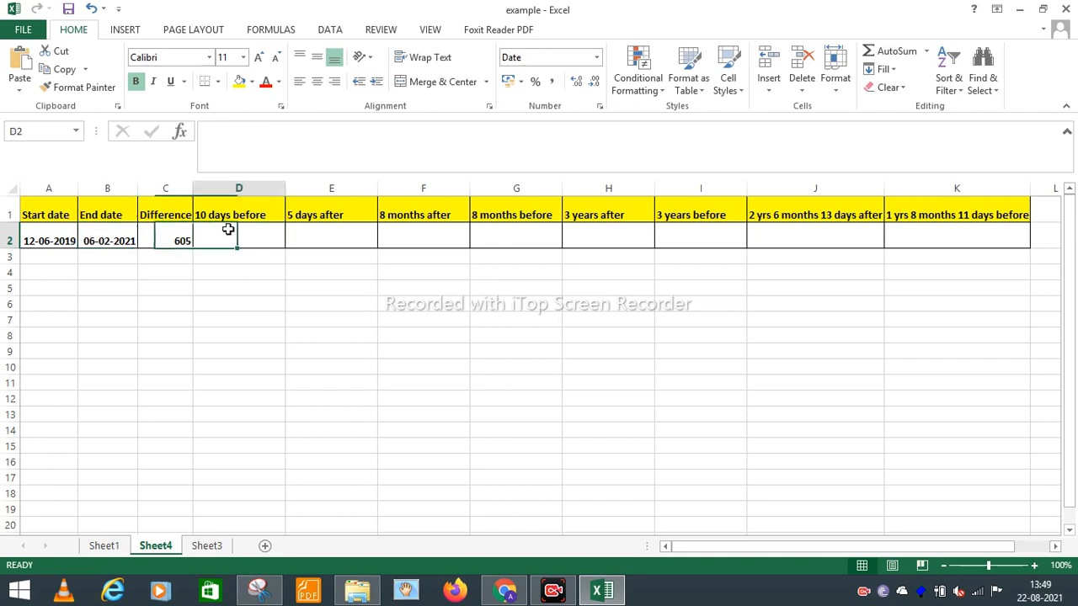
pyautogui.click(216, 136)
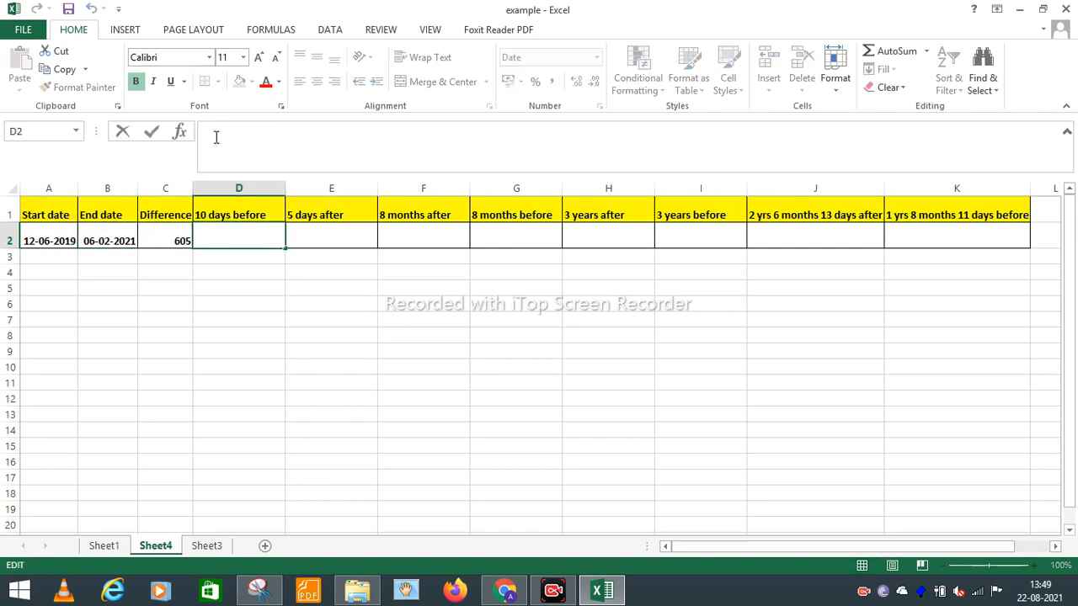
pyautogui.write('=')
pyautogui.click(100, 233)
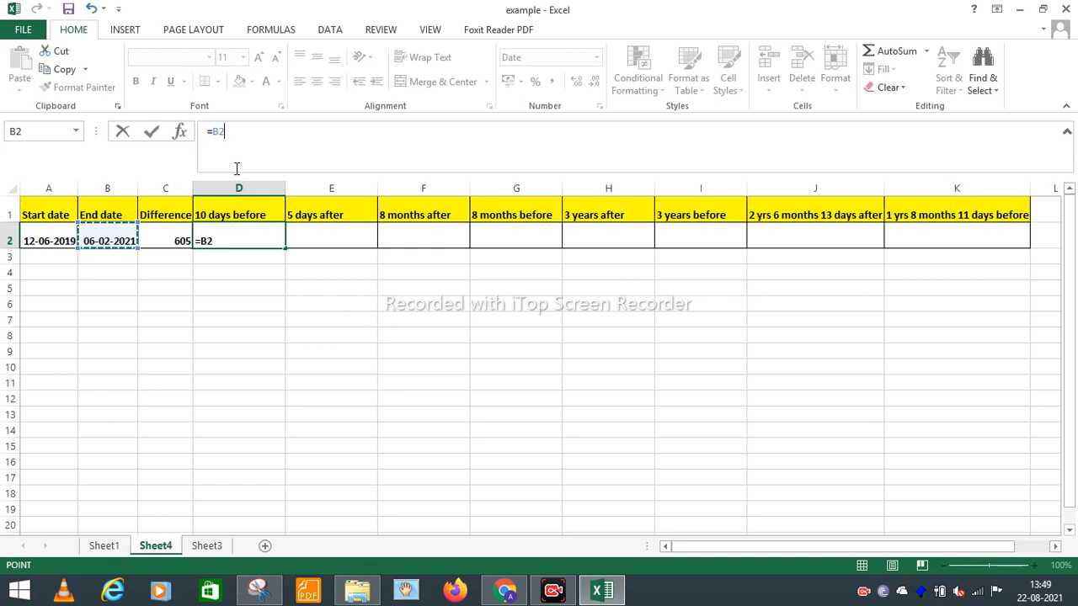
pyautogui.write('-10')
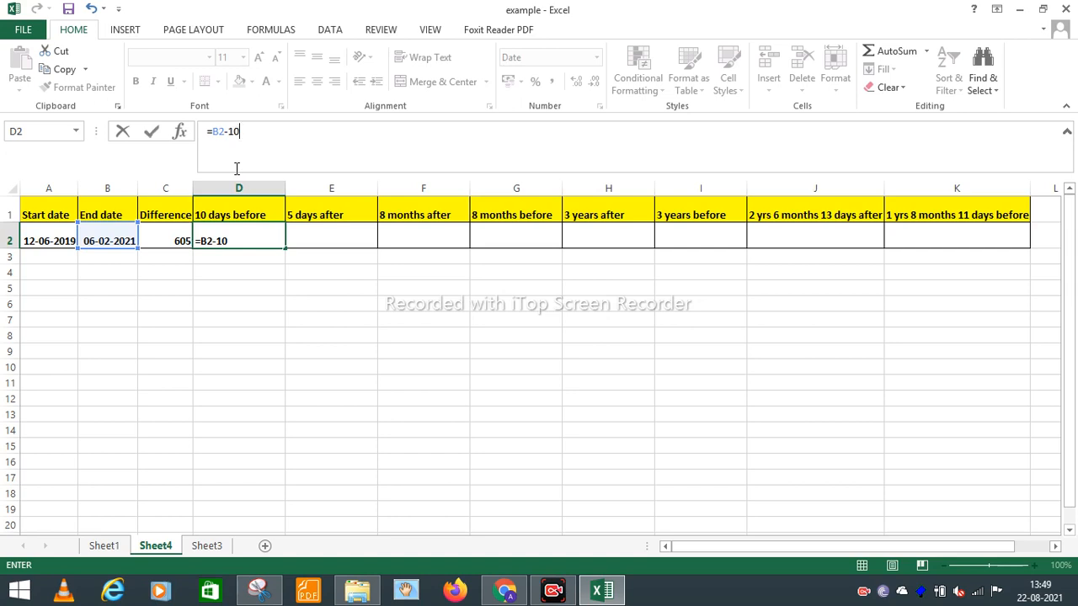
pyautogui.press('Return')
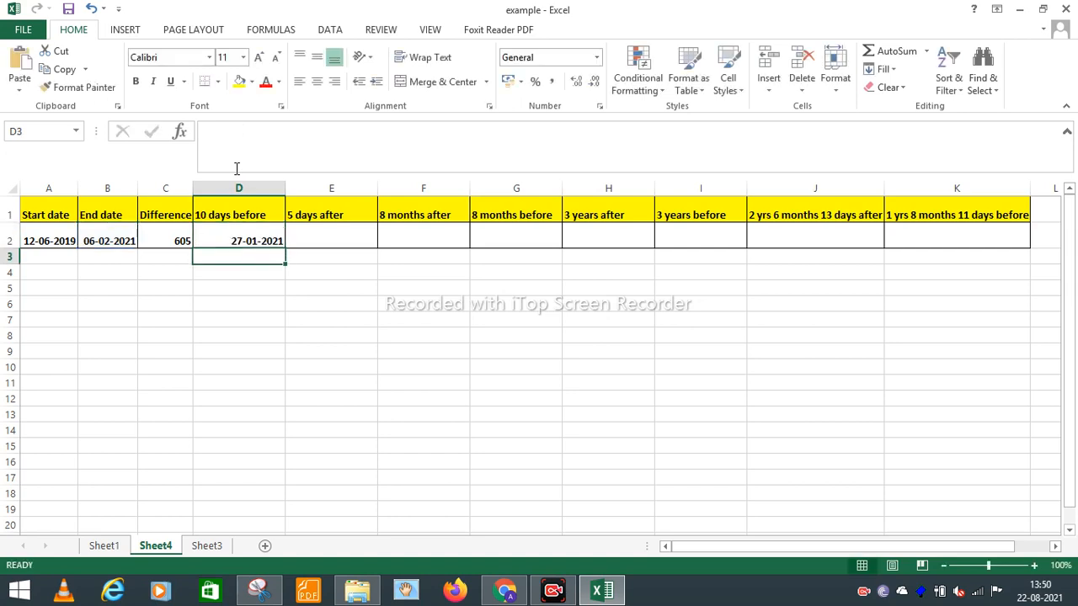
pyautogui.click(246, 242)
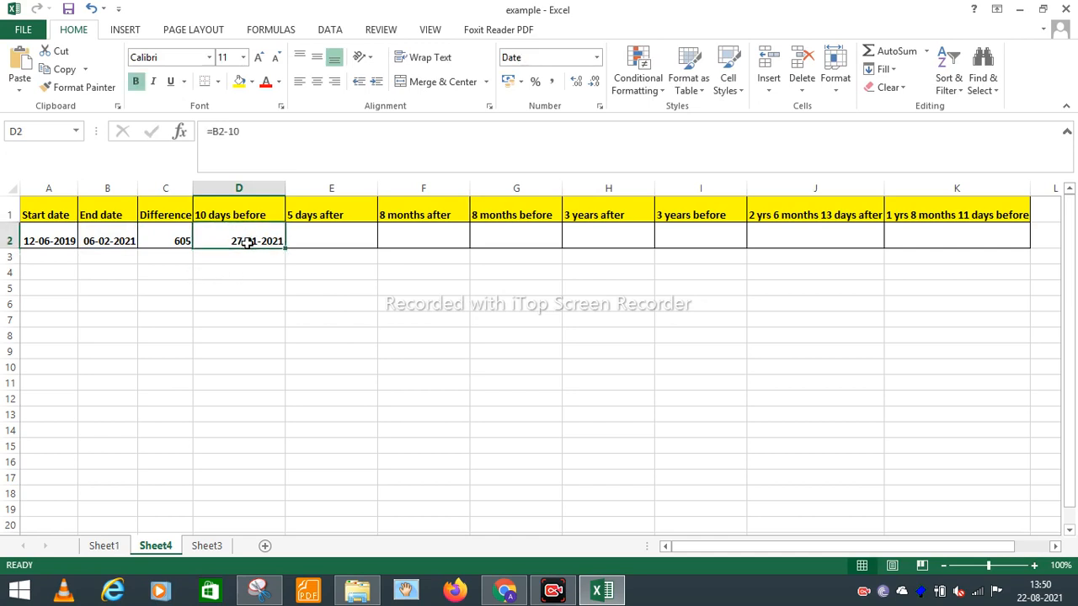
# - Enter =B2+5 in E2 to calculate the date 5 days after the end date
pyautogui.click(313, 237)
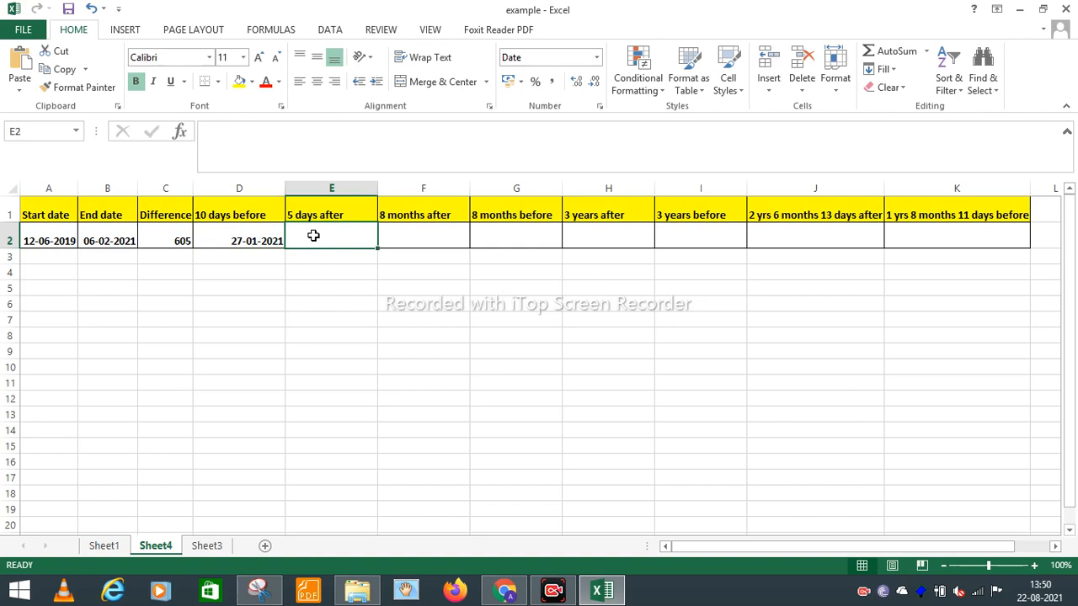
pyautogui.click(116, 240)
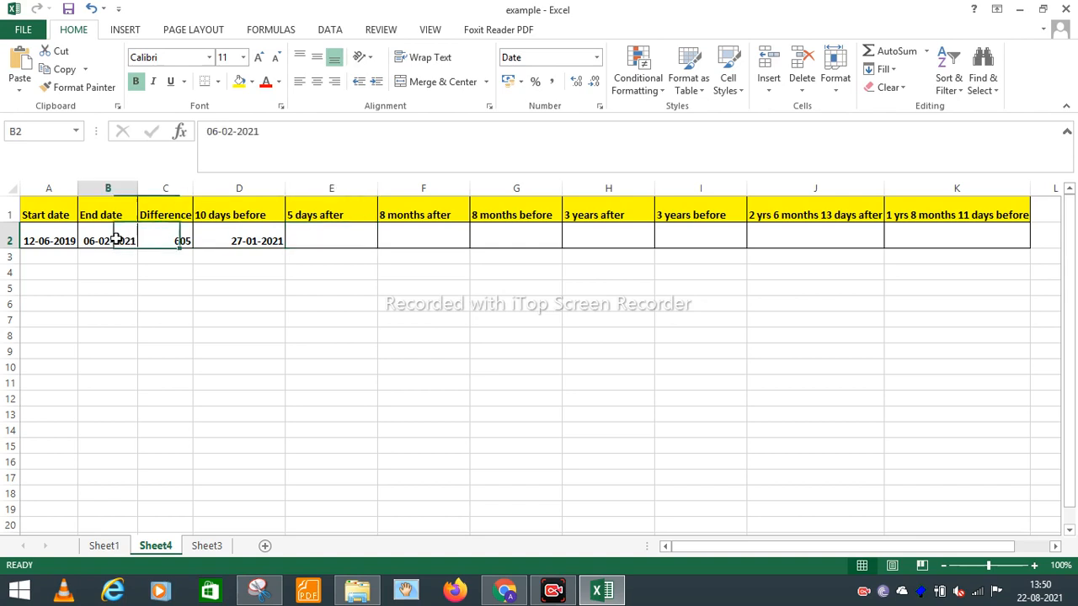
pyautogui.click(330, 238)
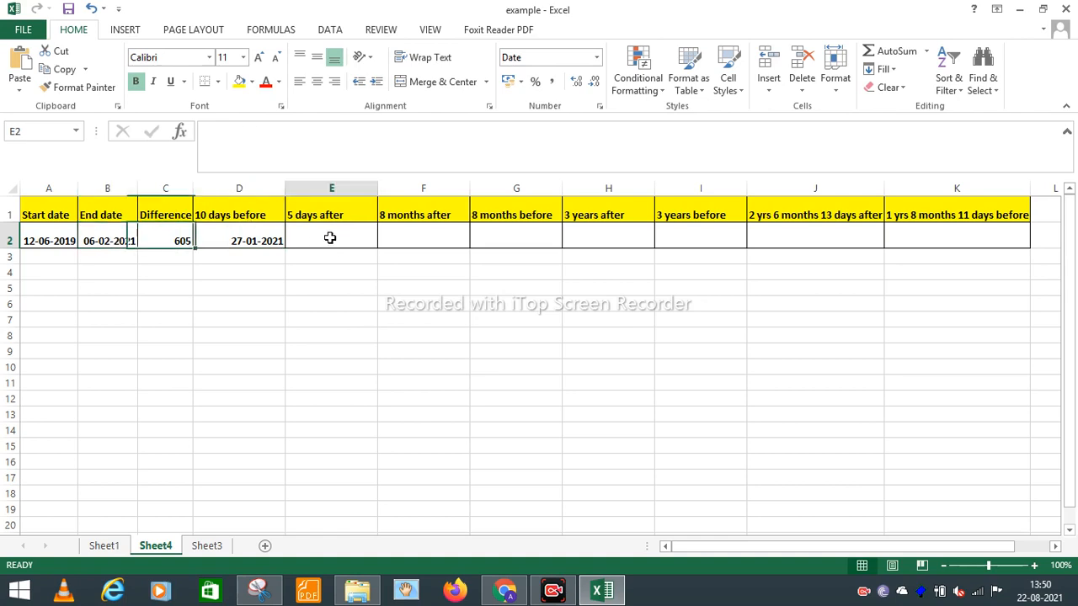
pyautogui.click(211, 139)
pyautogui.write('=')
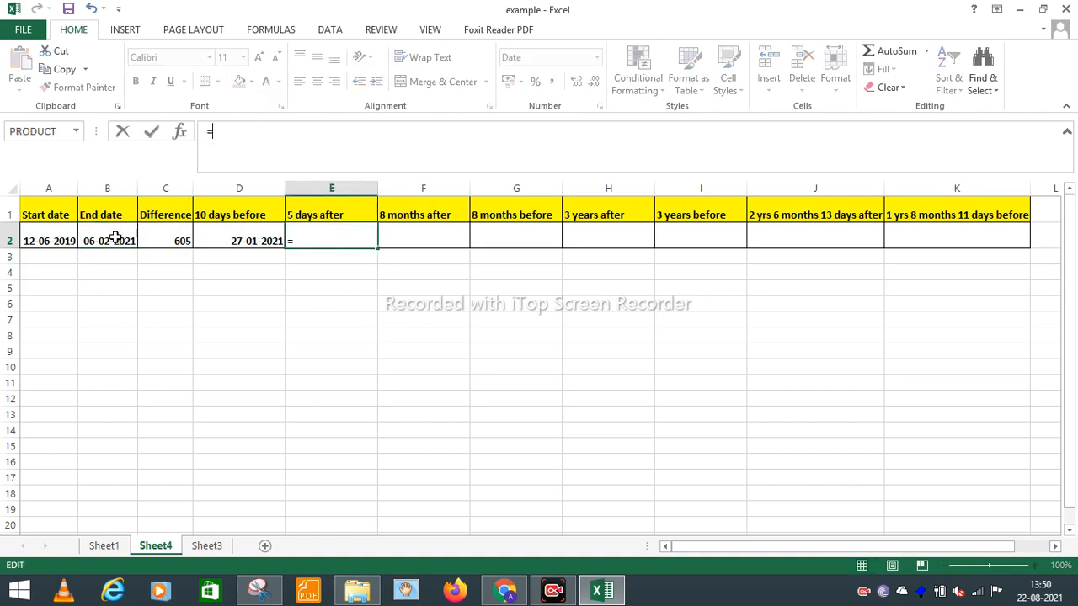
pyautogui.click(115, 240)
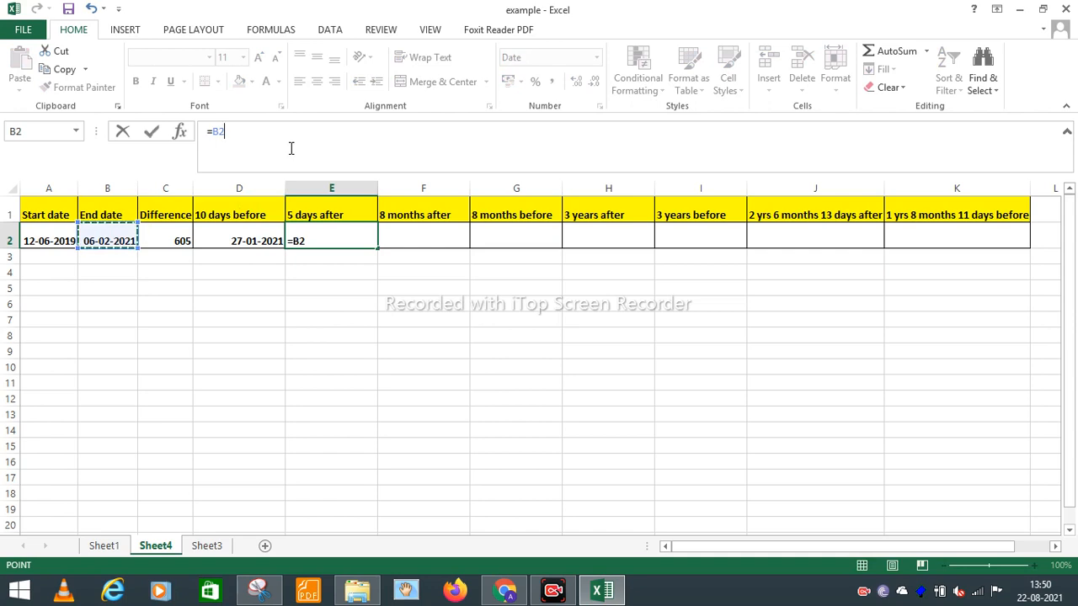
pyautogui.write('+5')
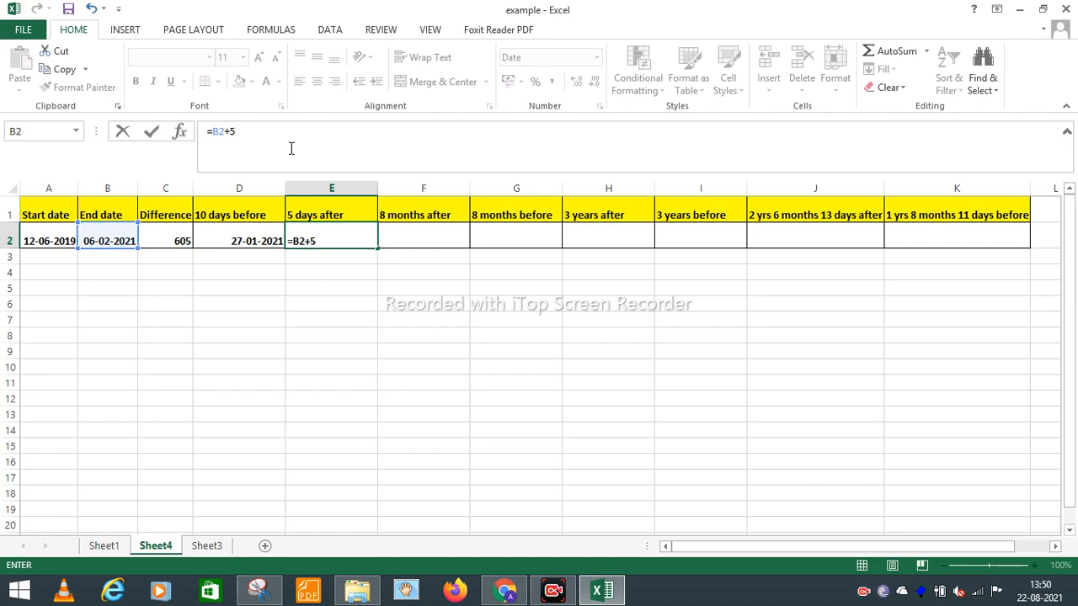
pyautogui.press('Return')
pyautogui.click(330, 241)
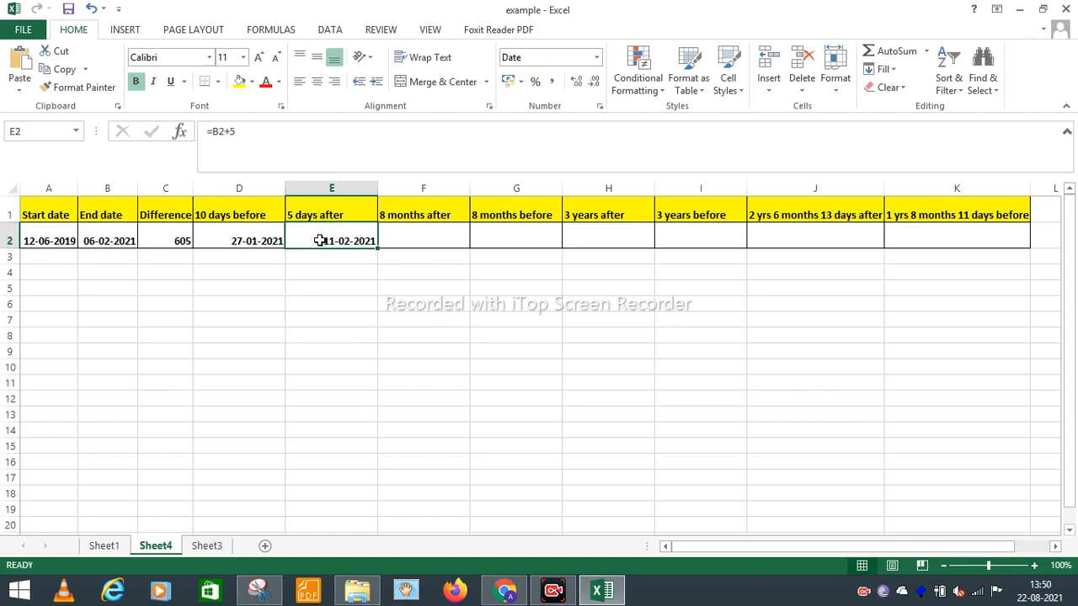
pyautogui.click(255, 239)
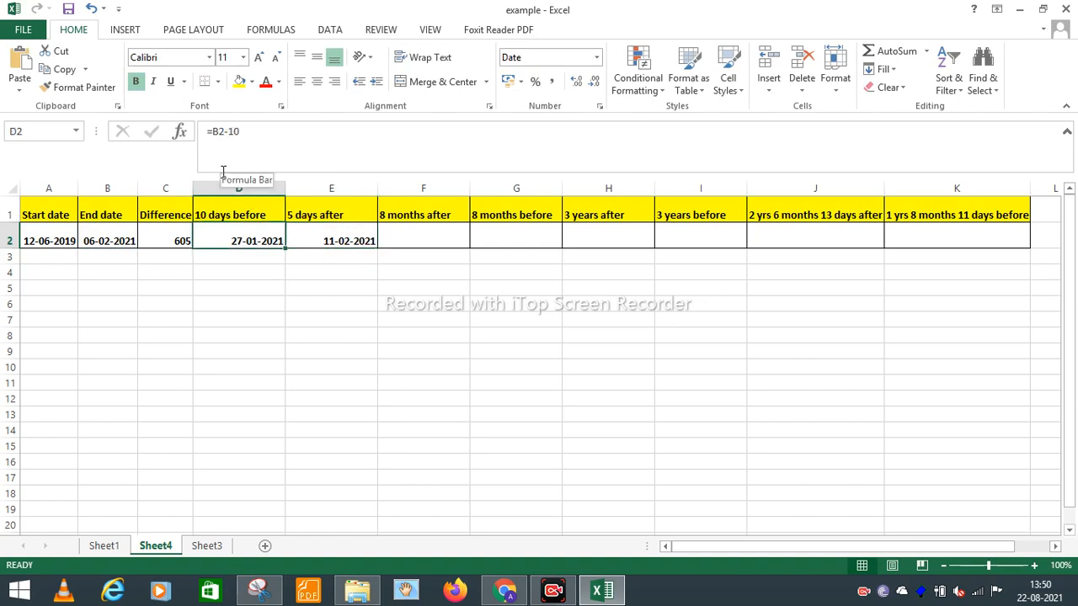
# - Enter =EDATE(B2,8) in F2 to calculate the date 8 months after the end date
pyautogui.click(385, 234)
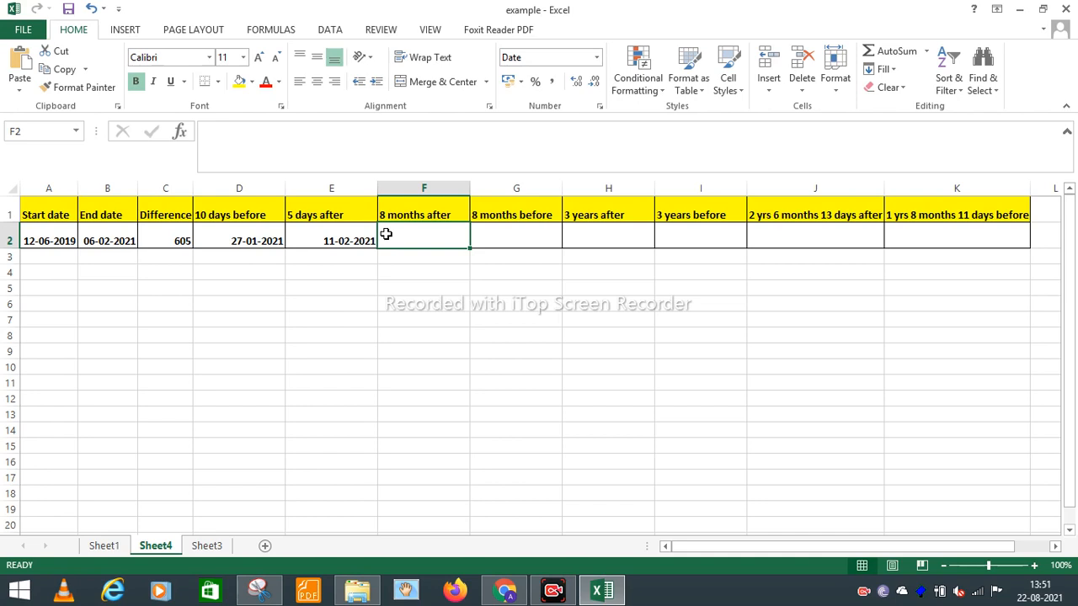
pyautogui.click(217, 143)
pyautogui.write('=edate')
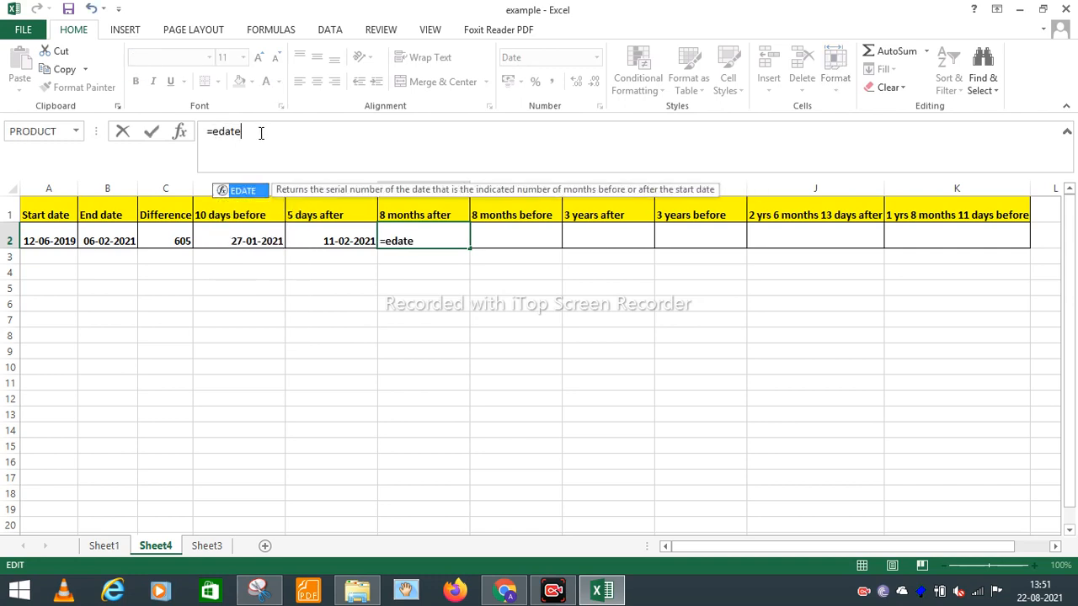
pyautogui.write('(')
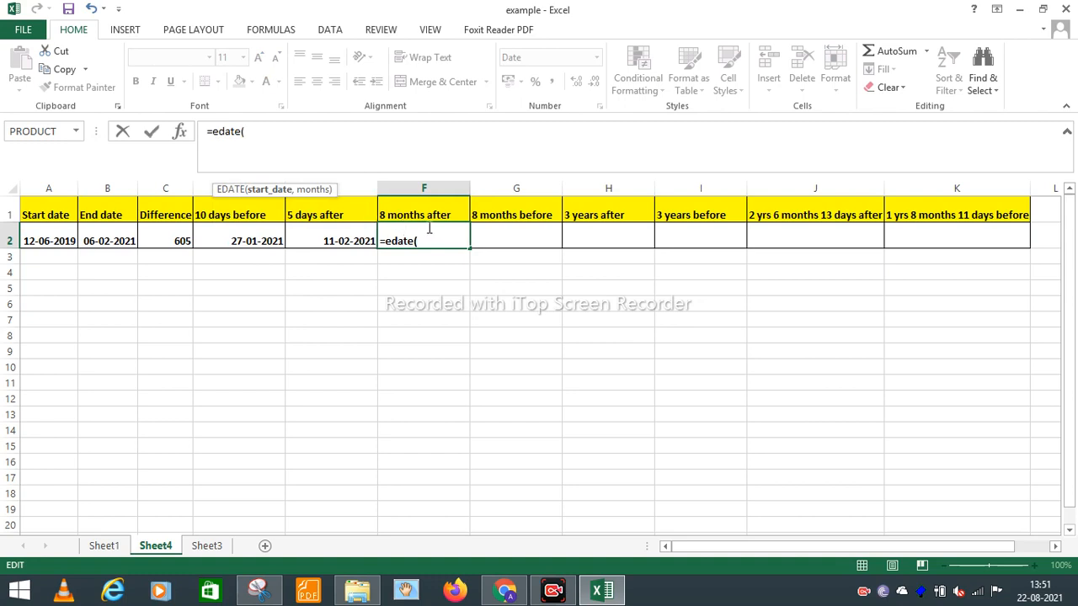
pyautogui.click(101, 241)
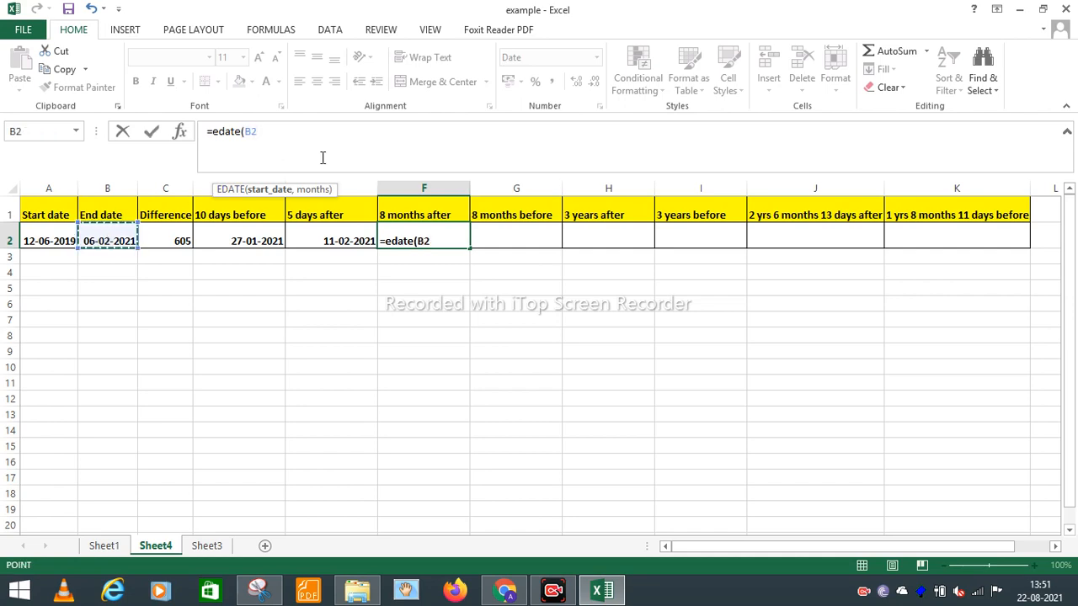
pyautogui.write(',')
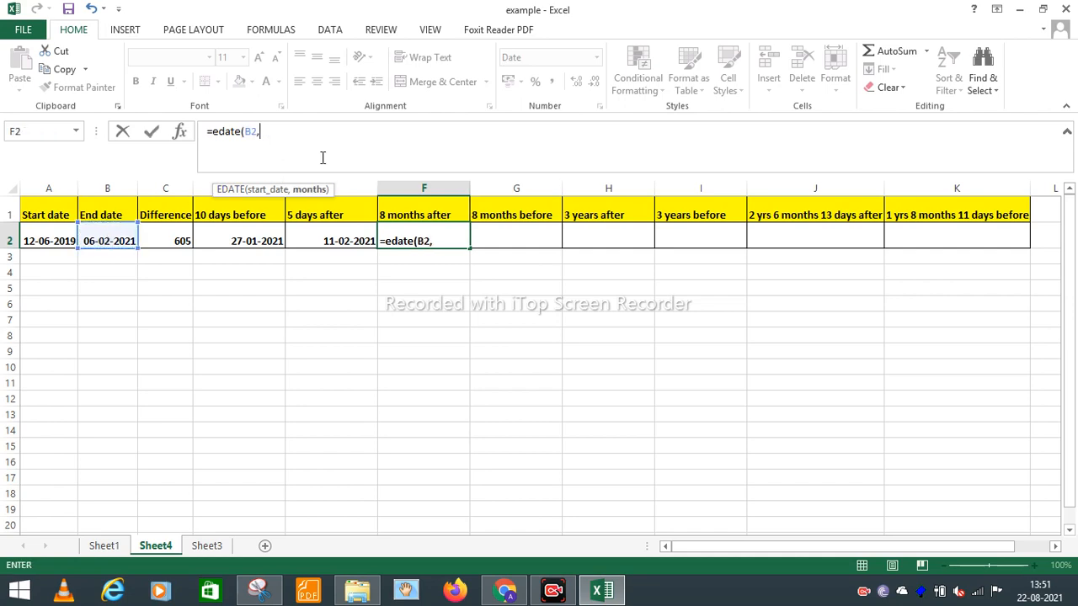
pyautogui.write('8)')
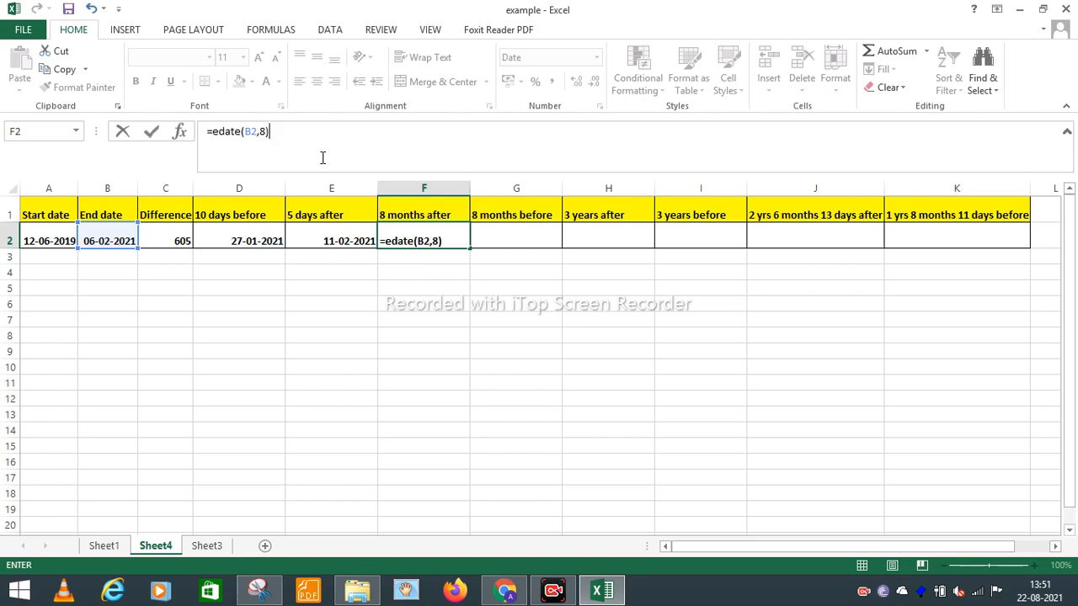
pyautogui.press('Return')
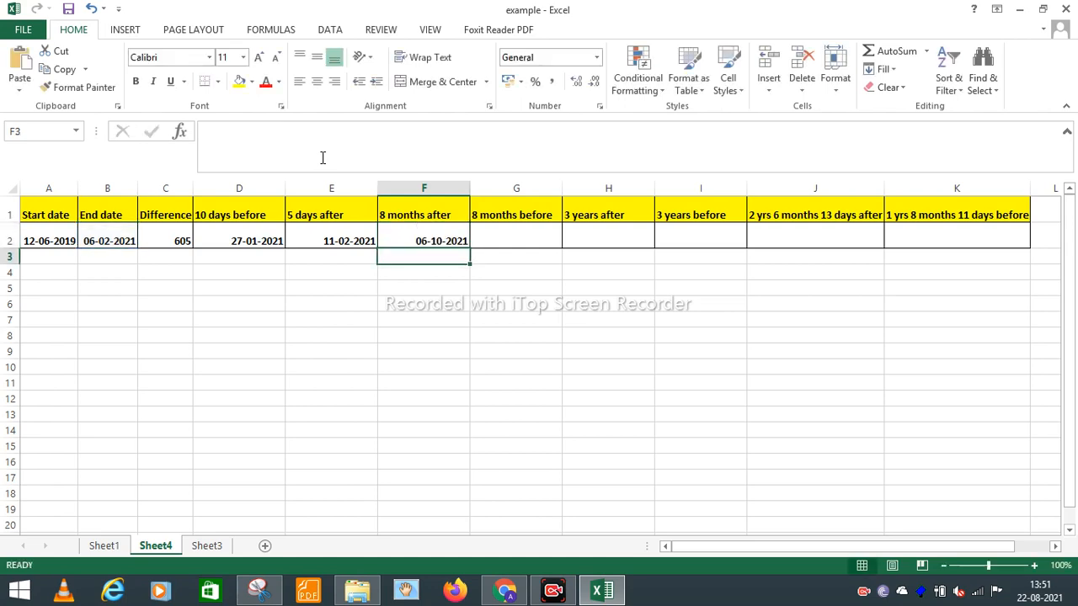
pyautogui.click(420, 235)
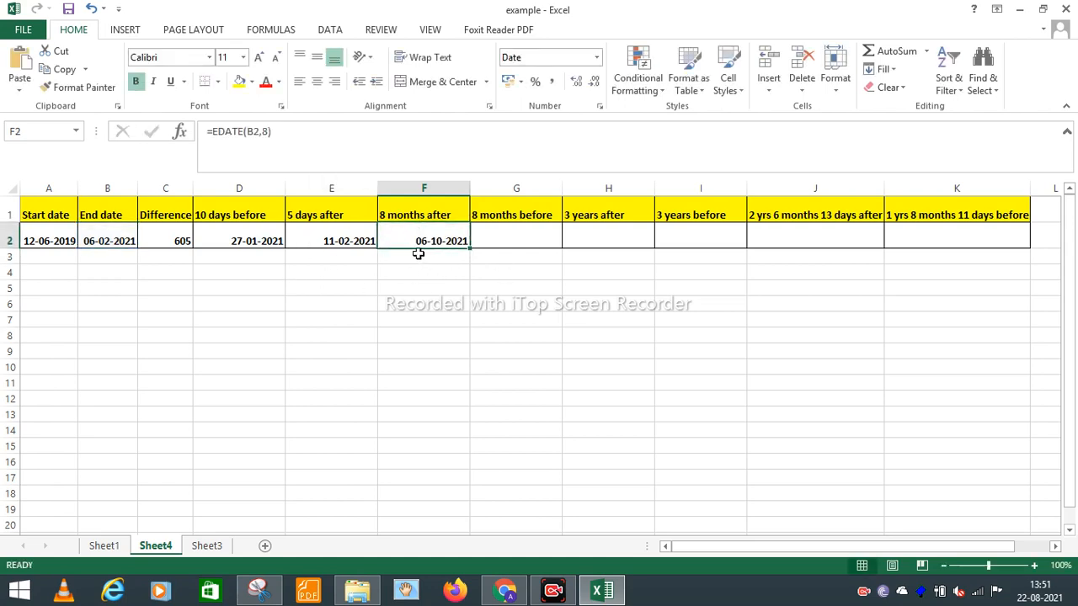
pyautogui.click(100, 237)
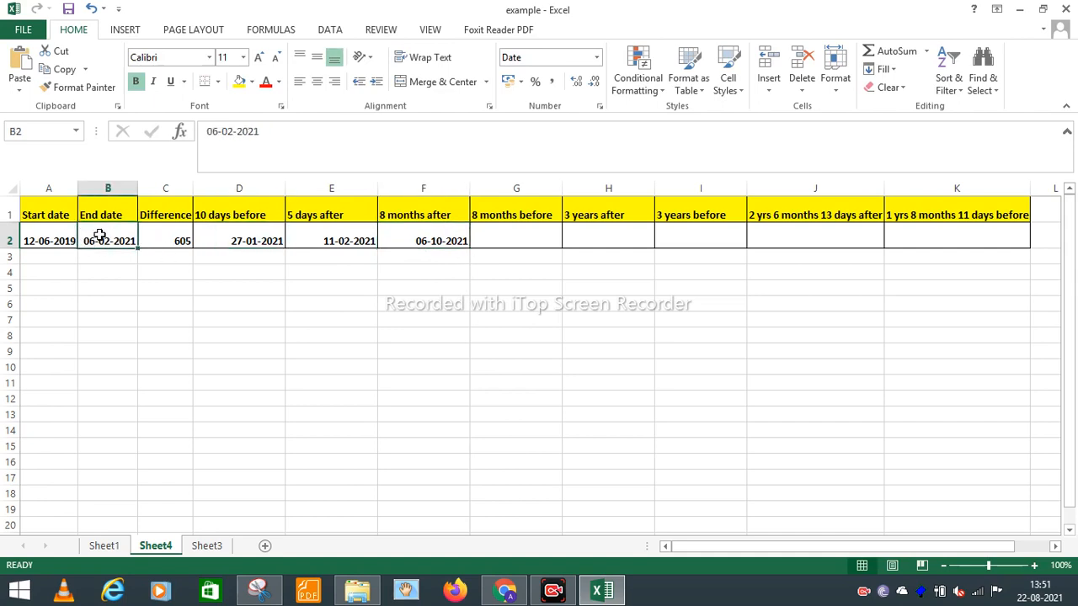
pyautogui.click(438, 240)
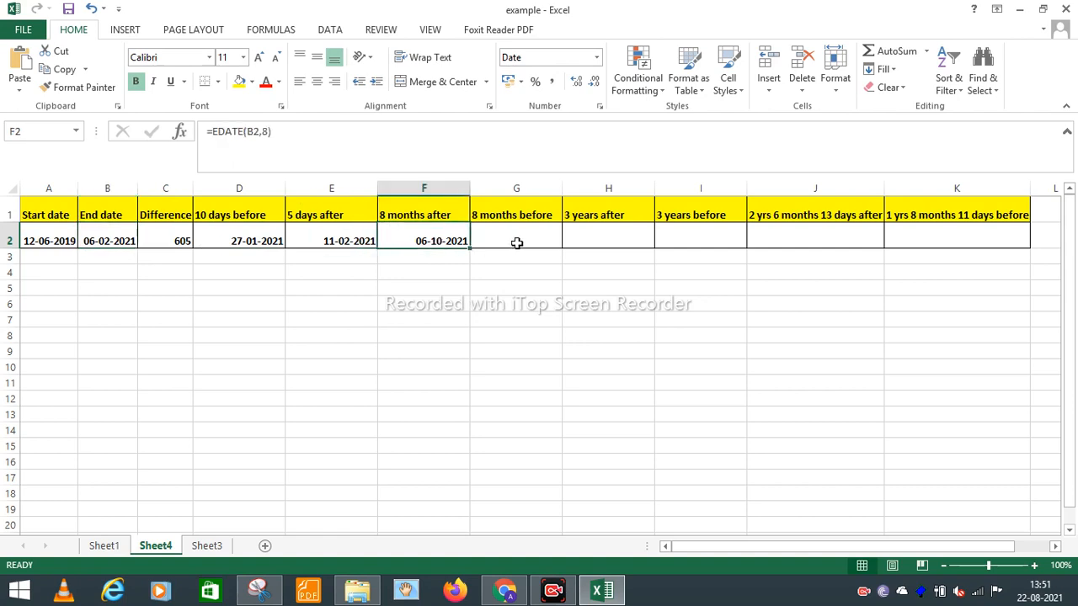
pyautogui.click(94, 236)
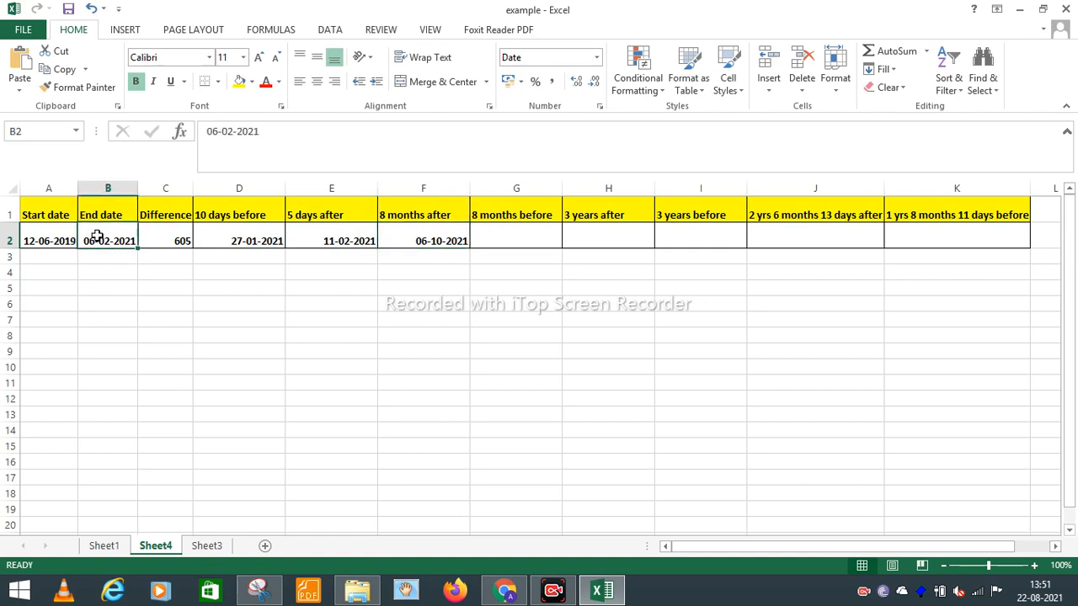
pyautogui.click(440, 239)
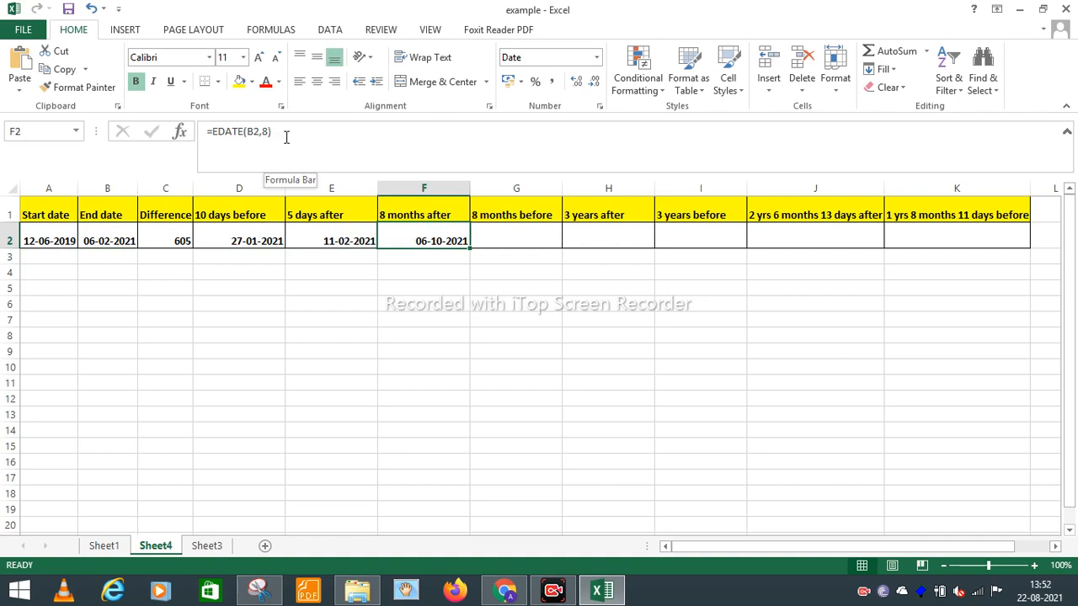
# - Enter =EDATE(B2,-8) in G2 to calculate the date 8 months before the end date
pyautogui.click(501, 234)
pyautogui.click(213, 137)
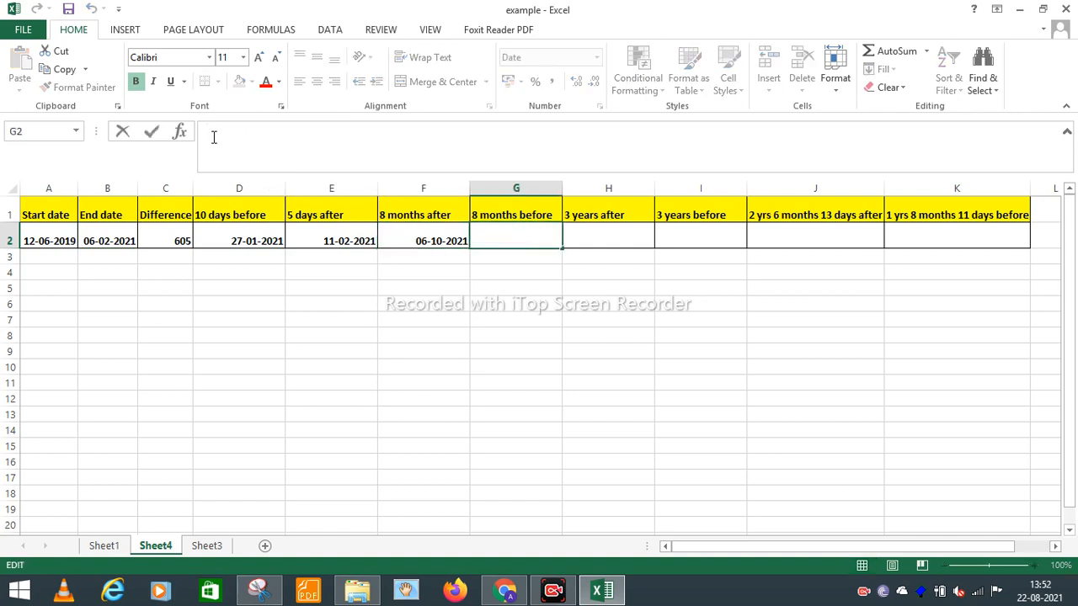
pyautogui.write('=edate(')
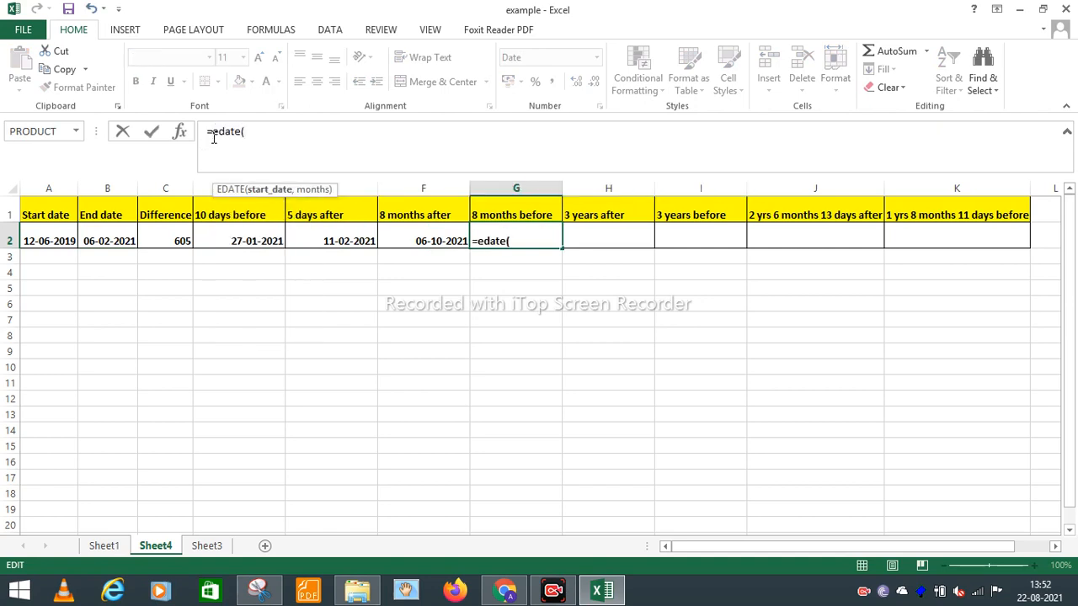
pyautogui.click(105, 238)
pyautogui.write(',')
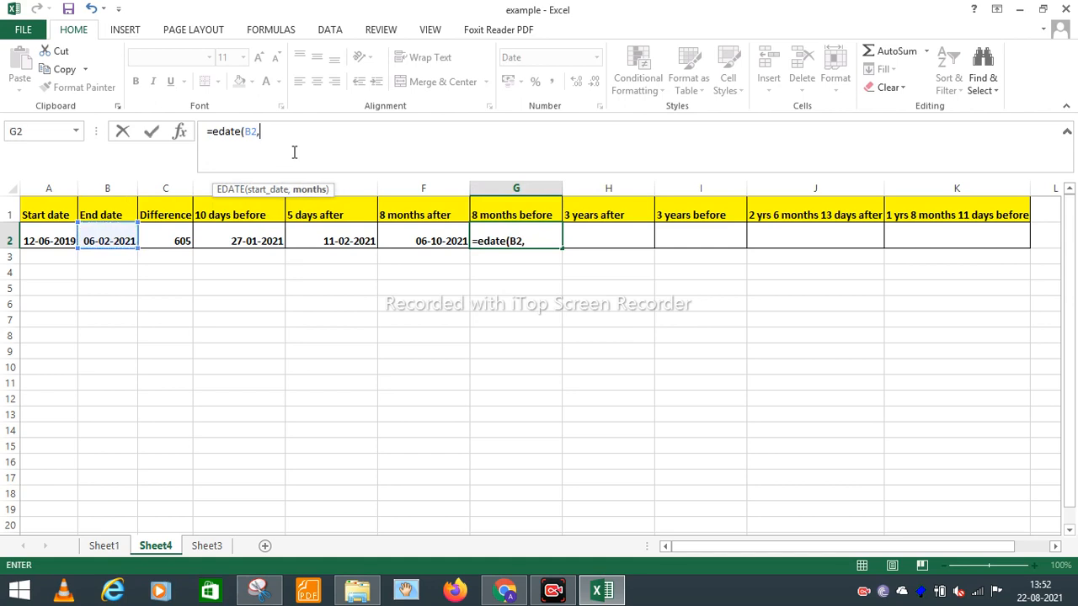
pyautogui.write('-8)')
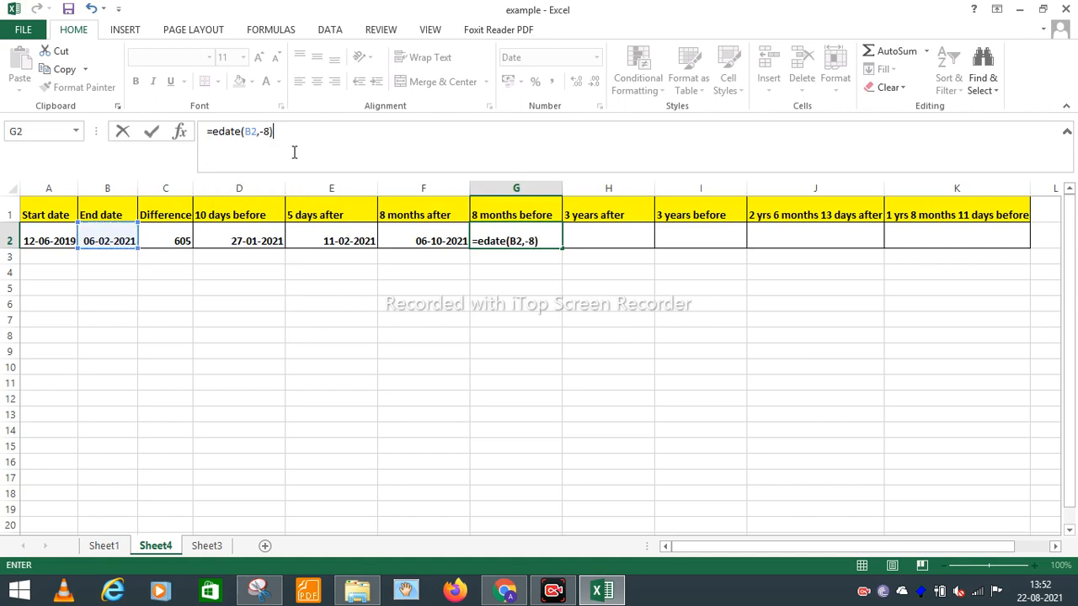
pyautogui.press('Return')
pyautogui.click(518, 233)
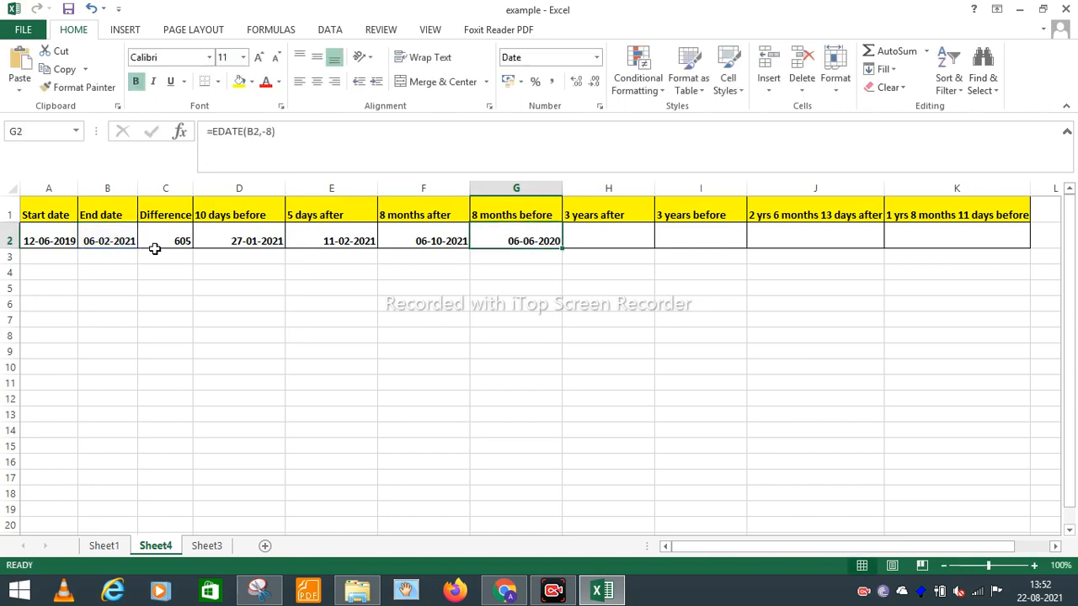
pyautogui.click(104, 238)
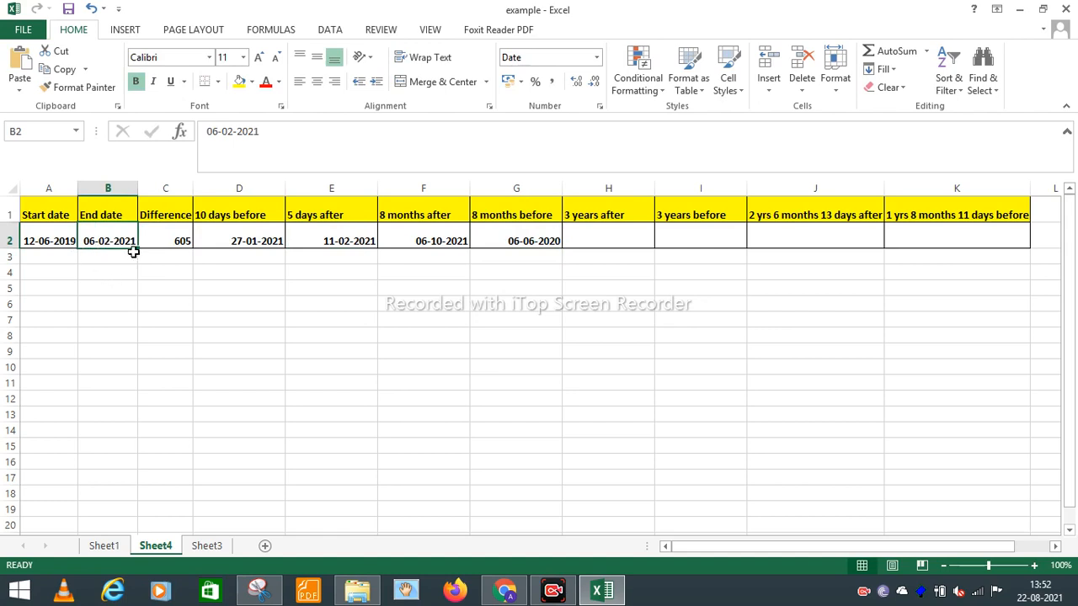
pyautogui.click(502, 240)
# - Enter =EDATE(B2,36) in H2 to calculate the date 3 years after the end date
pyautogui.press('Right')
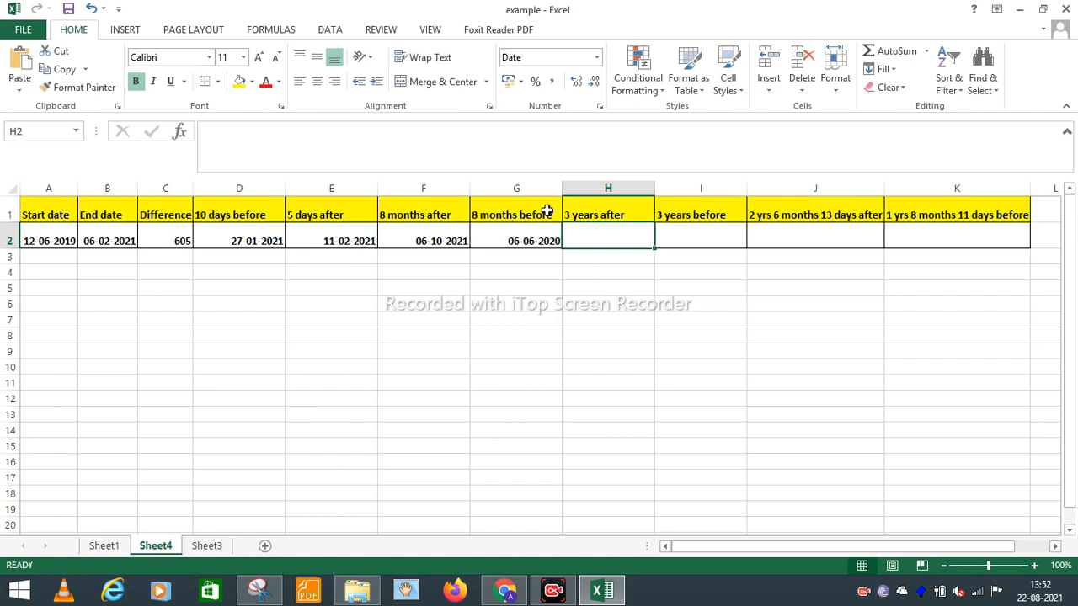
pyautogui.click(99, 242)
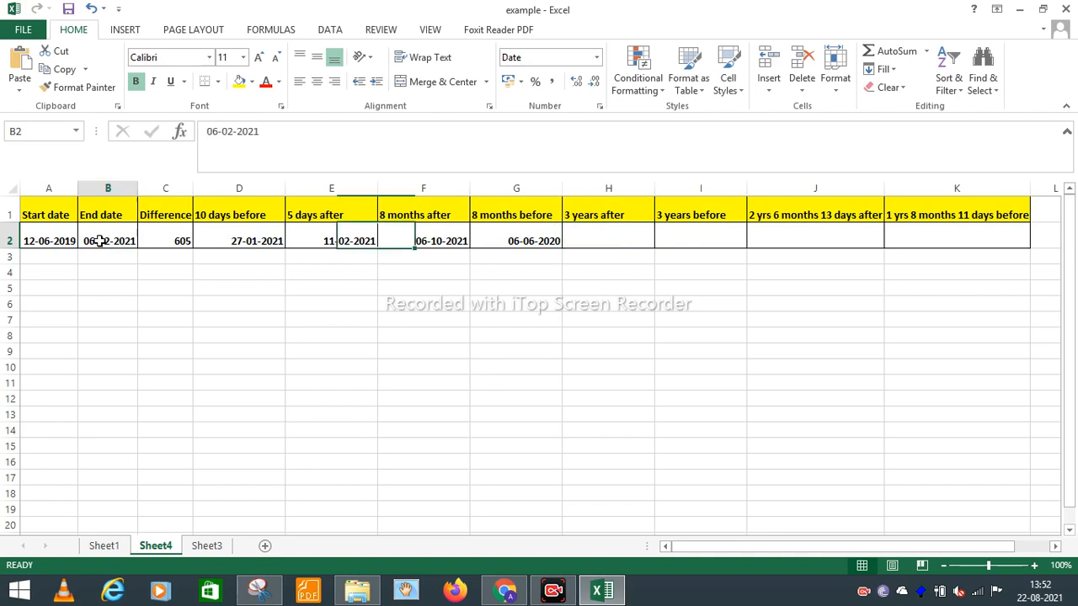
pyautogui.click(609, 234)
pyautogui.click(207, 131)
pyautogui.write('=edate(')
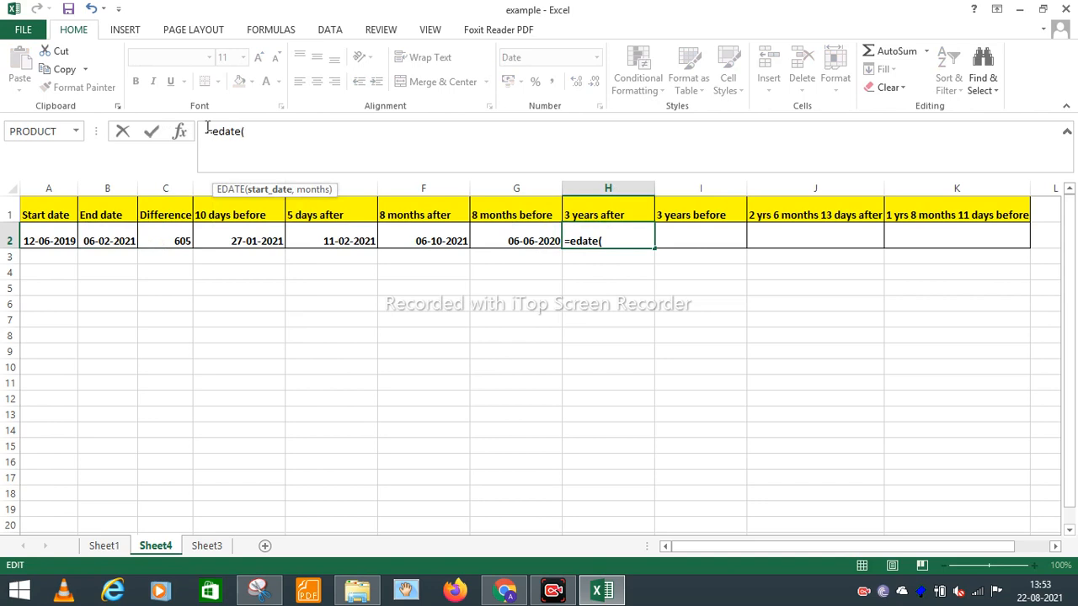
pyautogui.click(112, 239)
pyautogui.write(',')
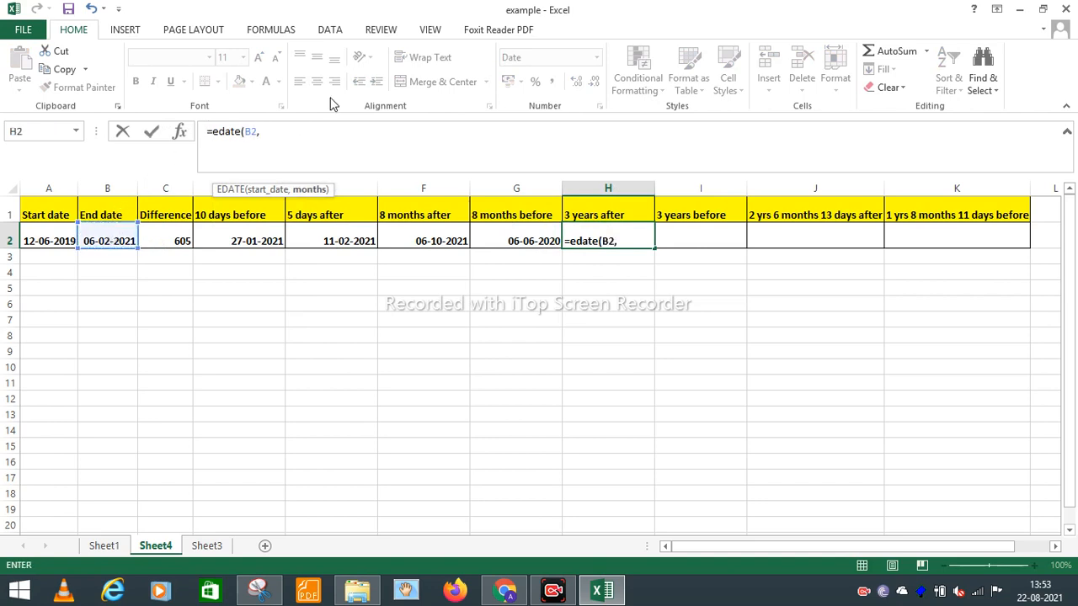
pyautogui.write('36)')
pyautogui.press('Return')
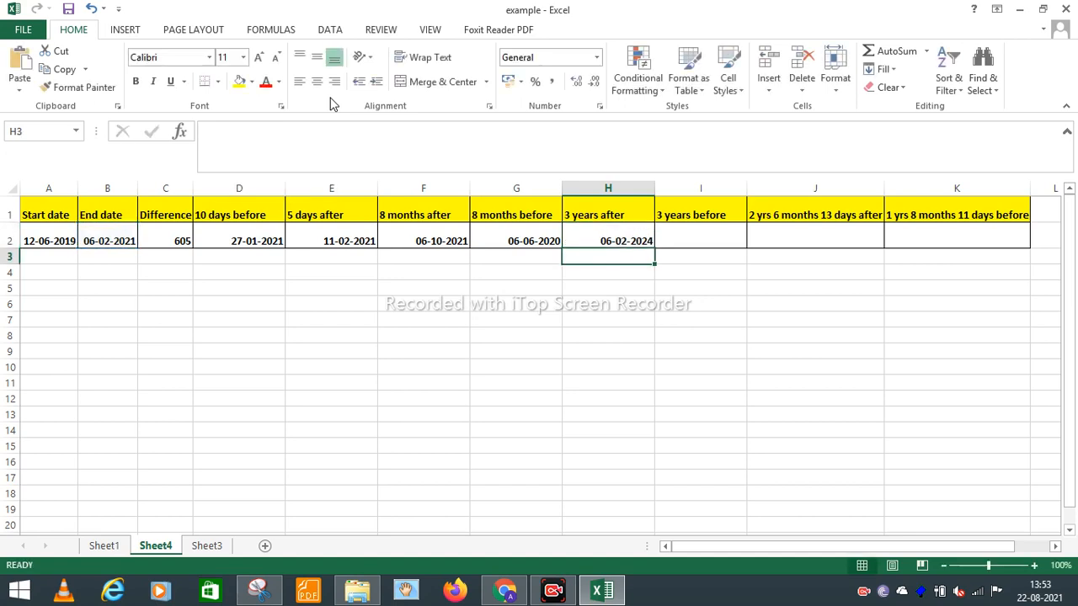
pyautogui.click(118, 242)
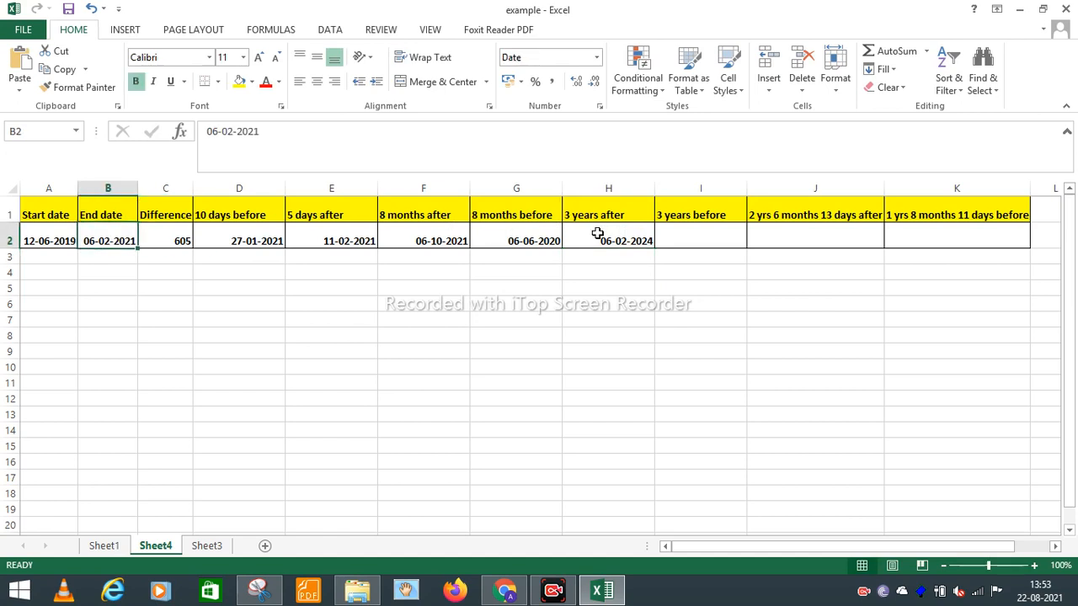
pyautogui.click(646, 242)
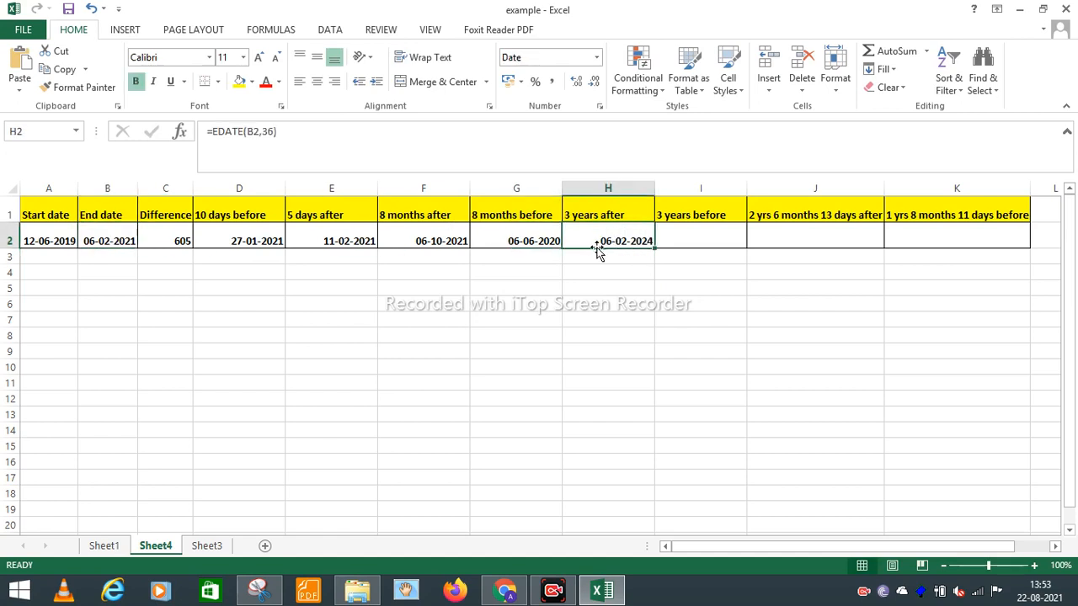
# - Enter =EDATE(B2,-36) in I2 to calculate the date 3 years before the end date
pyautogui.click(693, 238)
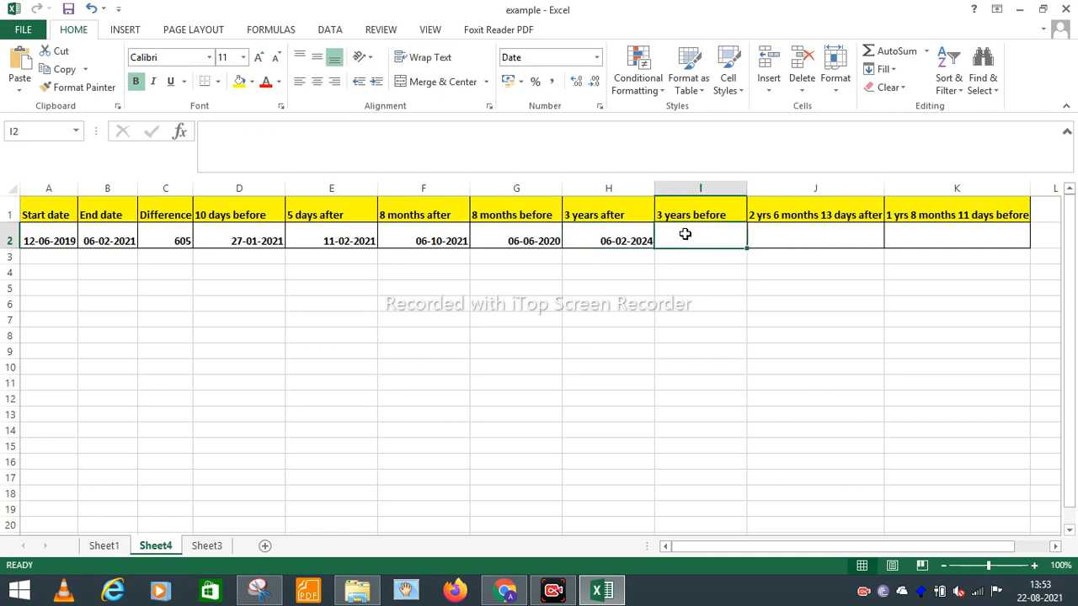
pyautogui.click(597, 241)
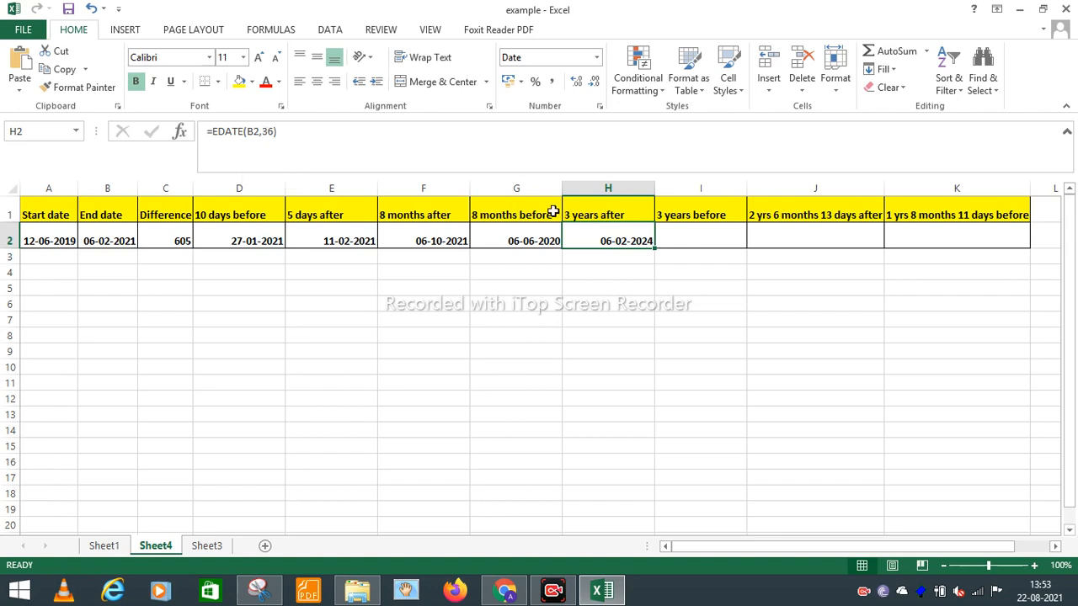
pyautogui.click(676, 229)
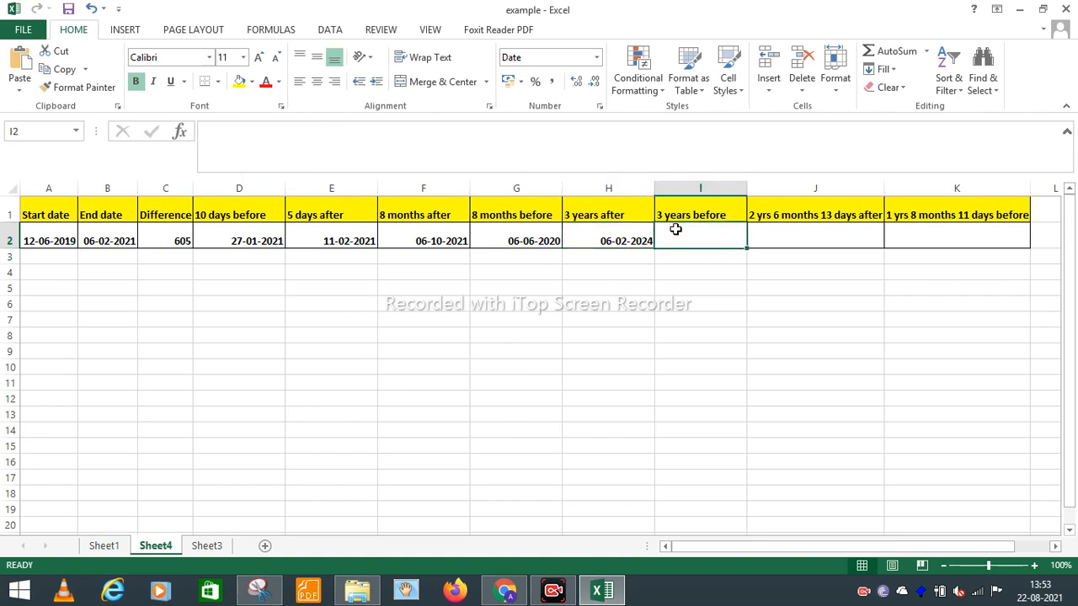
pyautogui.click(229, 146)
pyautogui.write('=edate(')
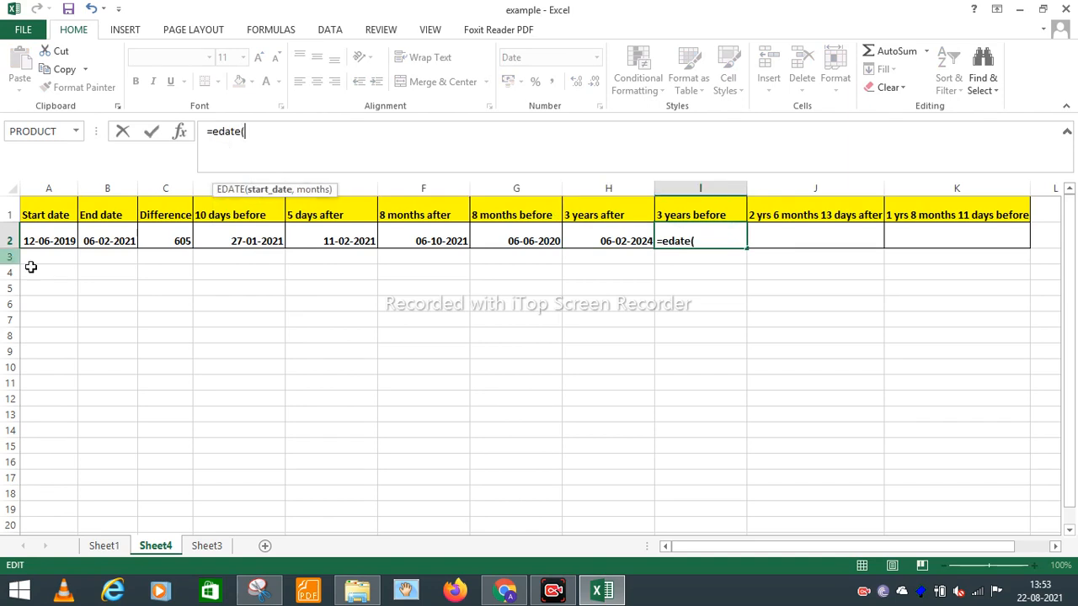
pyautogui.click(82, 242)
pyautogui.write(',-36)')
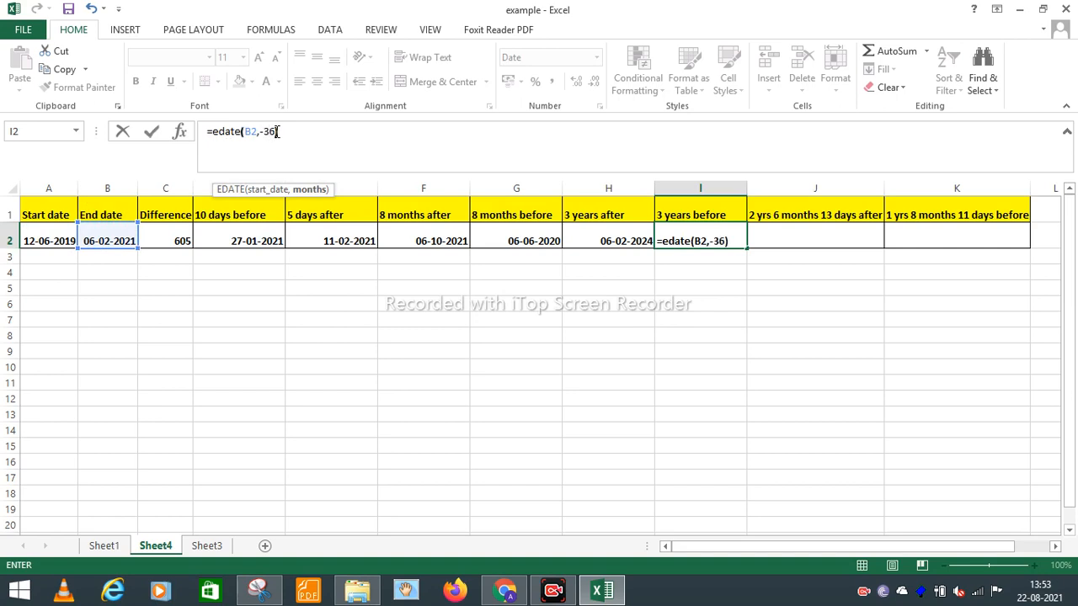
pyautogui.press('Return')
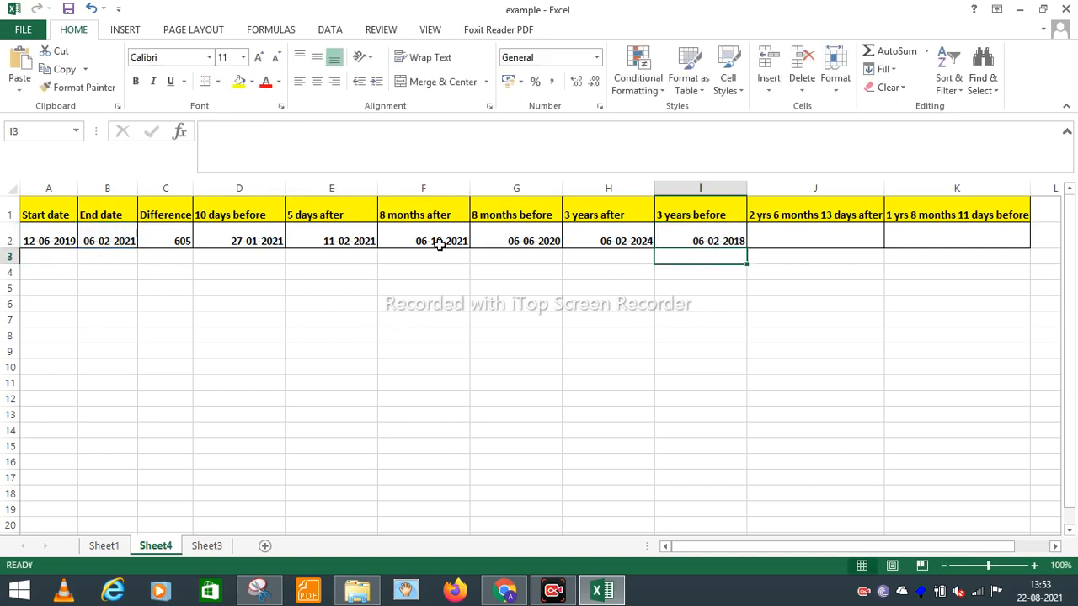
pyautogui.click(732, 242)
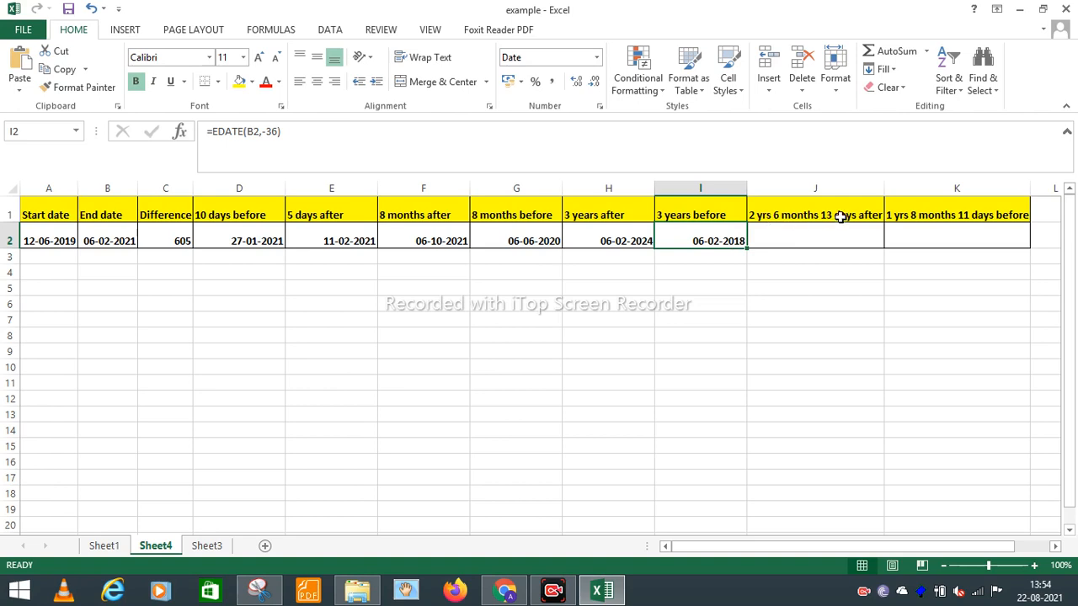
pyautogui.click(769, 211)
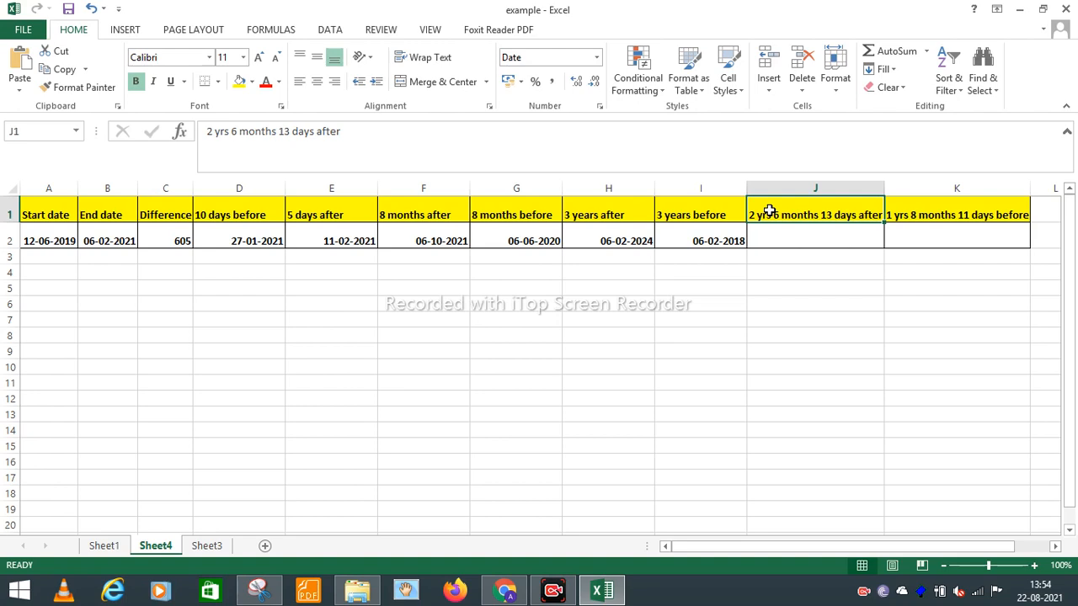
pyautogui.click(217, 241)
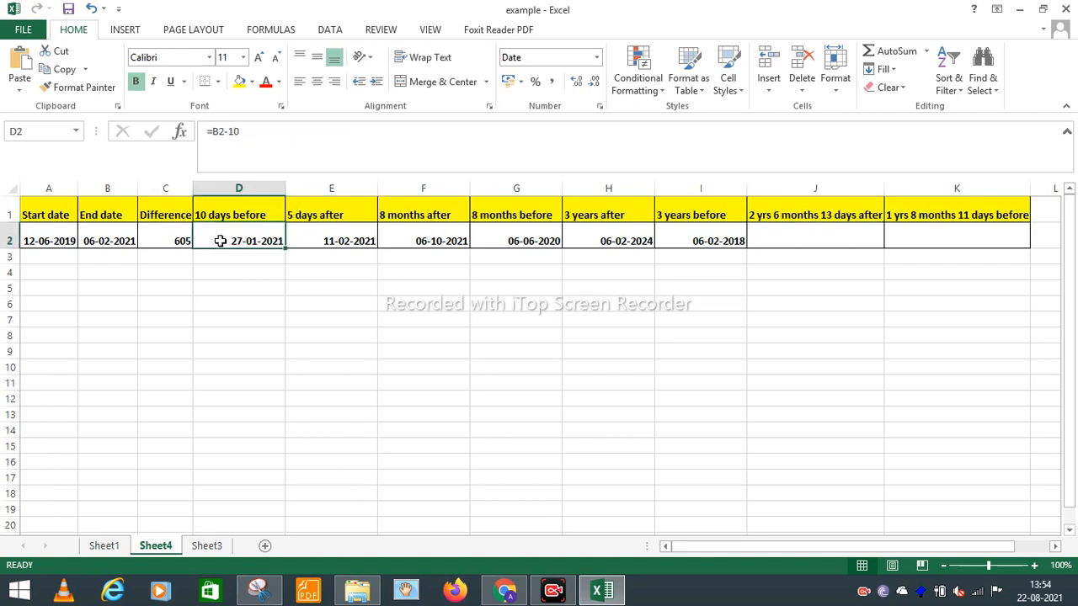
pyautogui.click(320, 236)
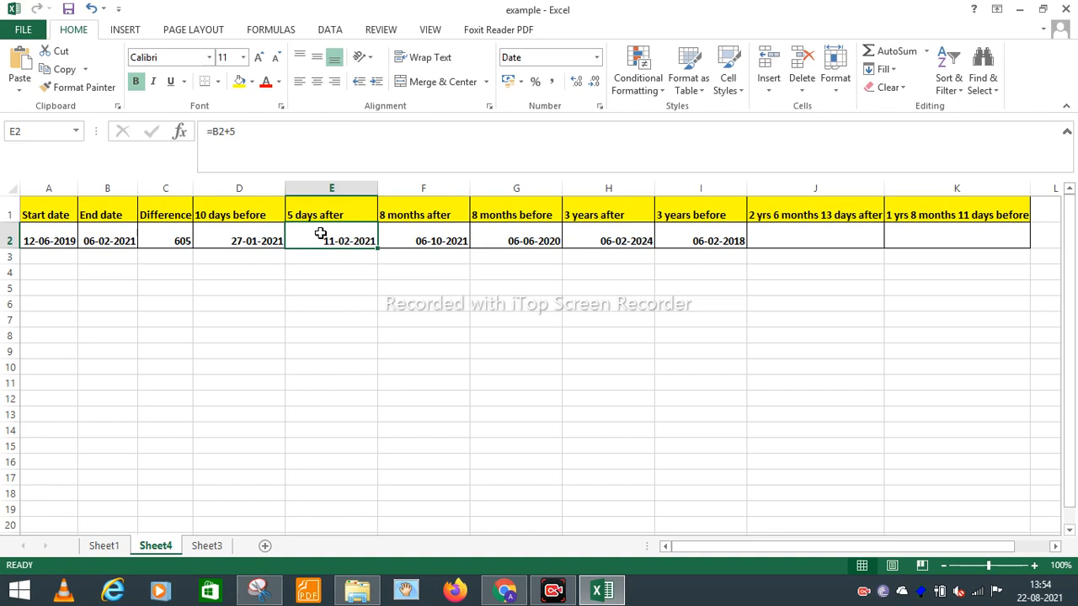
pyautogui.click(754, 212)
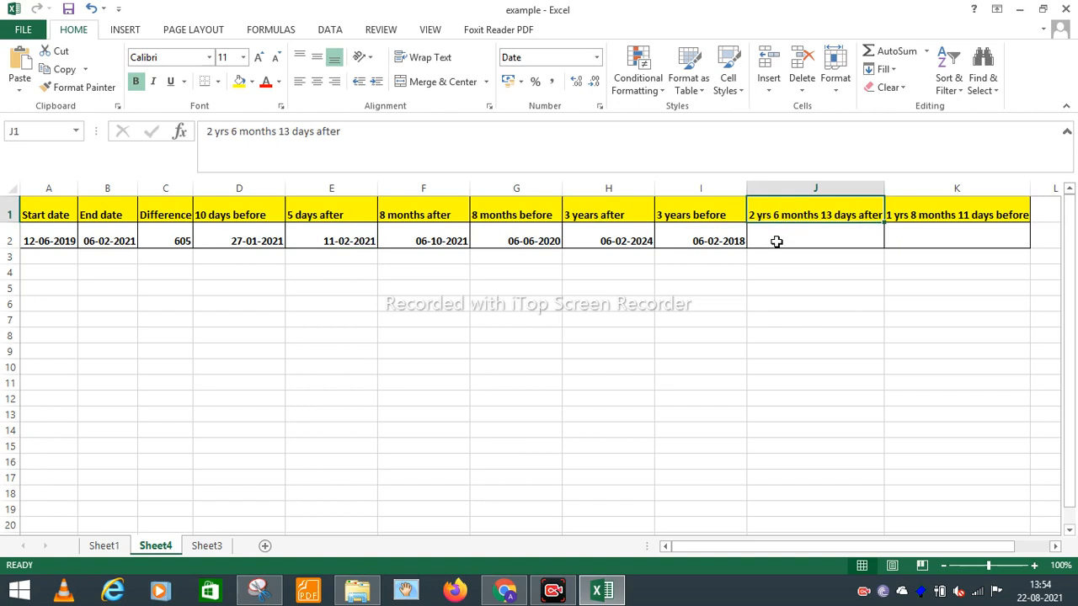
# - Enter =EDATE(B2,30)+13 in J2 to calculate the date 2 years, 6 months and 13 days after the end date
pyautogui.click(776, 242)
pyautogui.click(224, 142)
pyautogui.write('=')
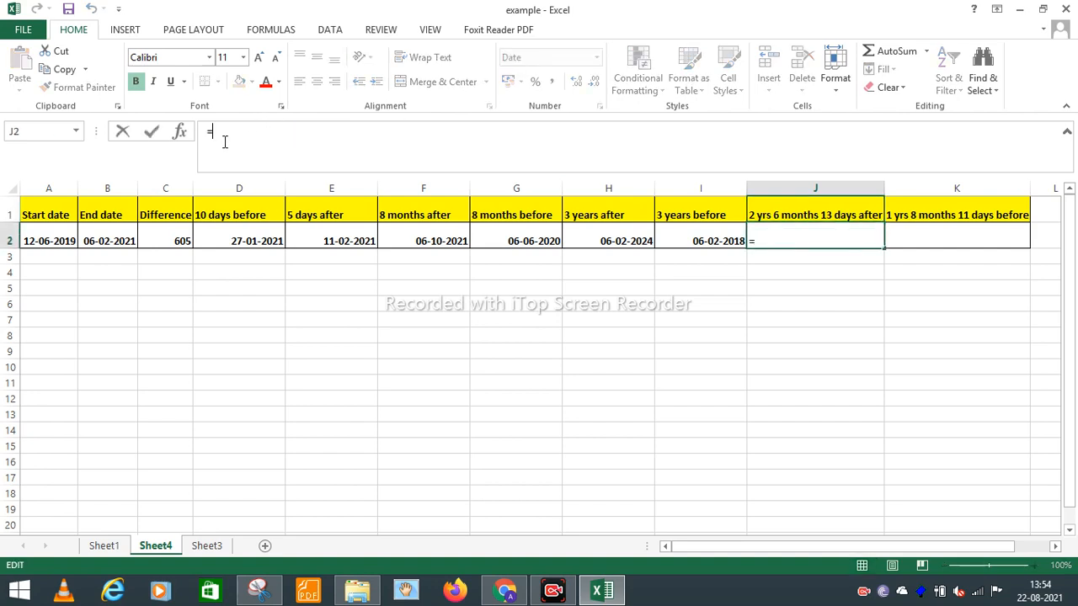
pyautogui.write('edate(')
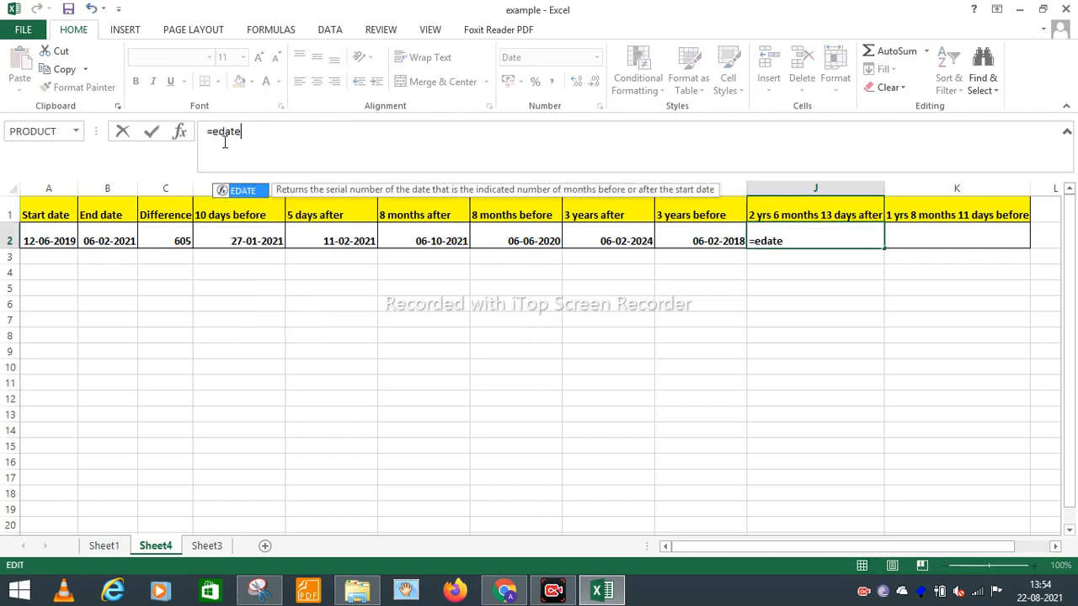
pyautogui.click(97, 239)
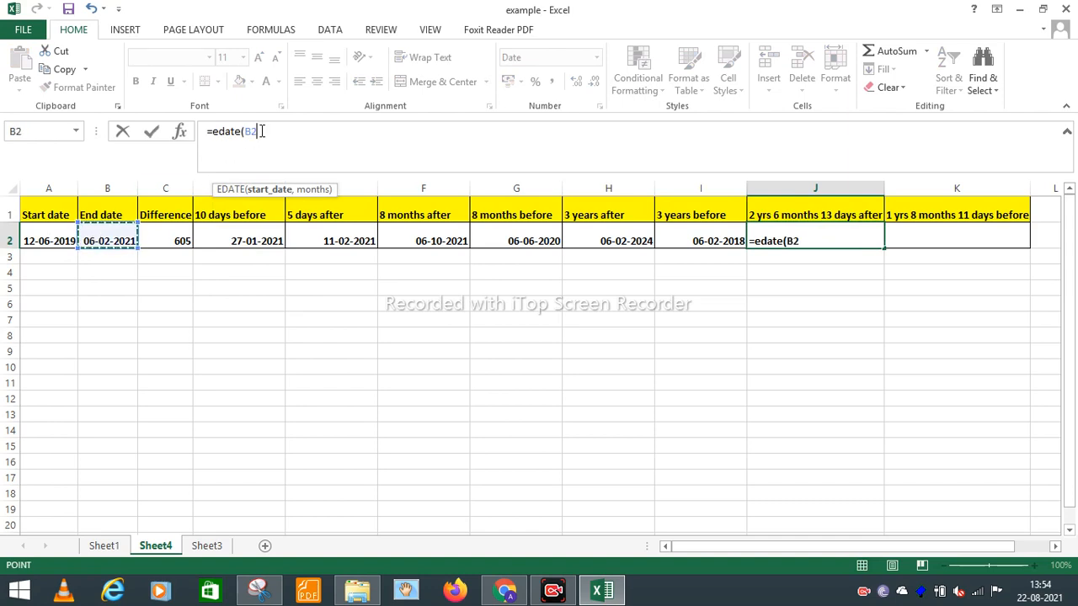
pyautogui.write(',30)')
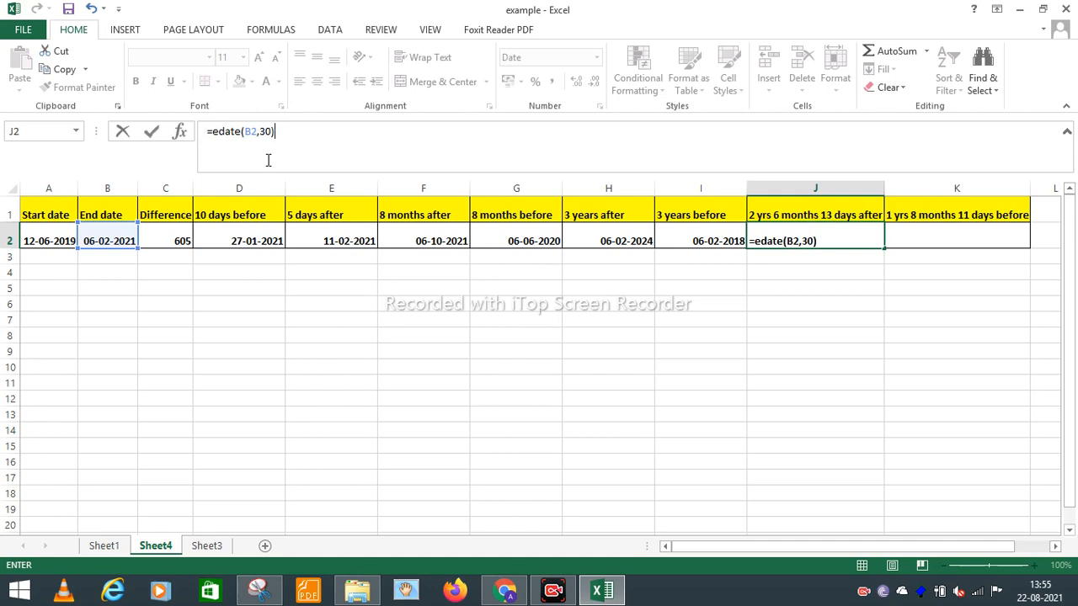
pyautogui.write('+13')
pyautogui.press('Return')
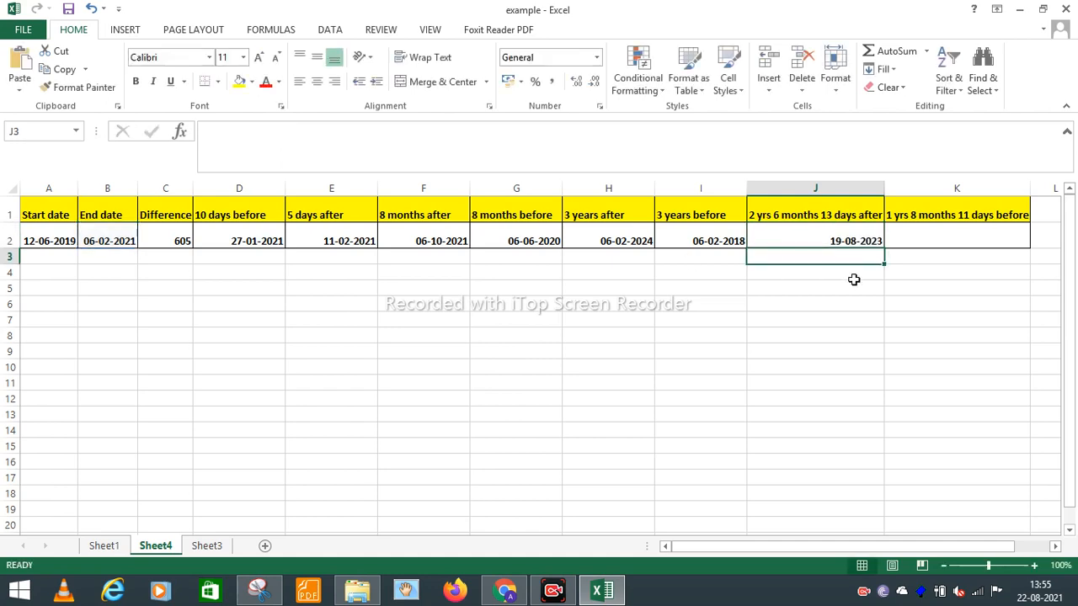
pyautogui.click(850, 233)
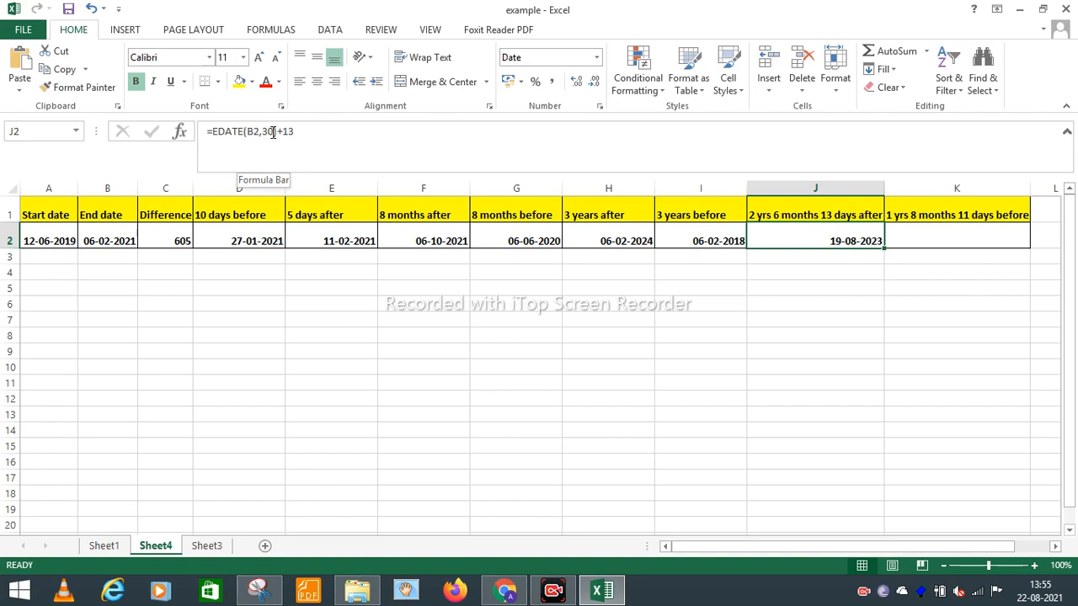
pyautogui.click(807, 215)
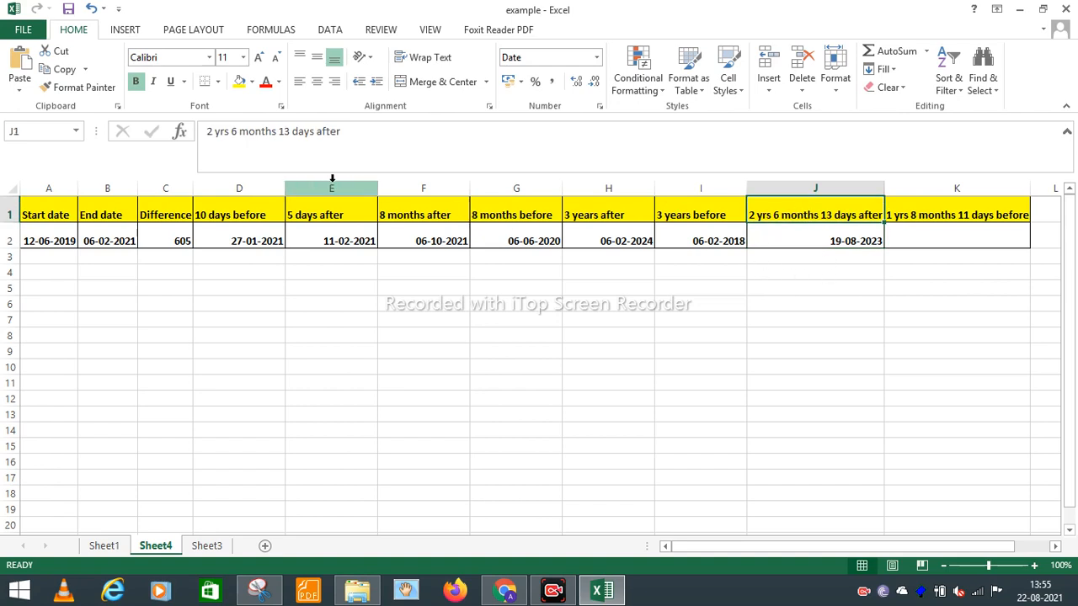
pyautogui.click(806, 233)
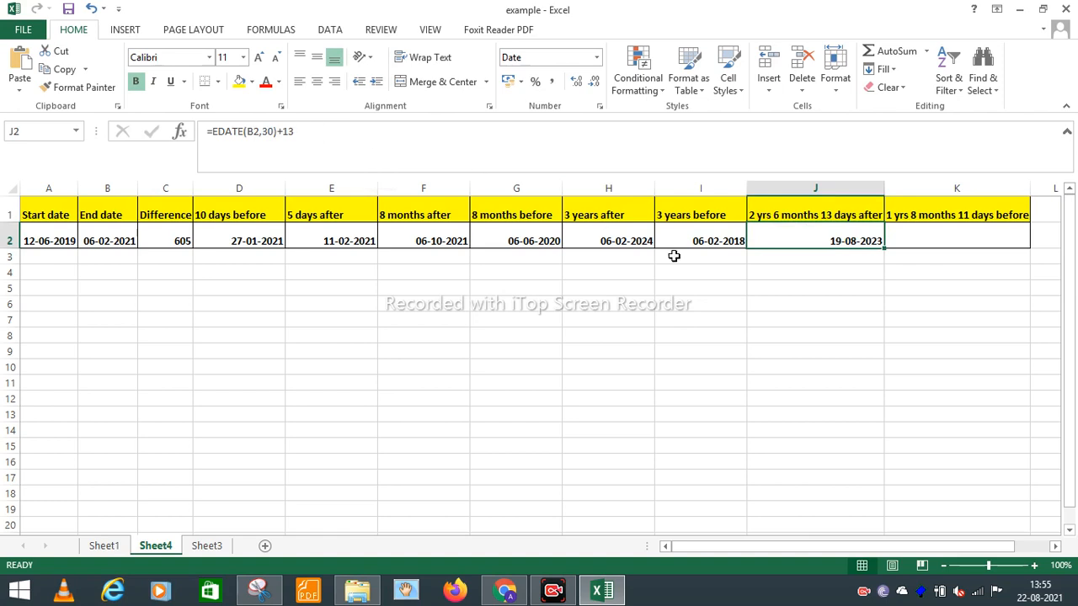
# - Enter =EDATE(B2,-20)-11 in K2 to calculate the date 1 year, 8 months and 11 days before the end date
pyautogui.click(936, 232)
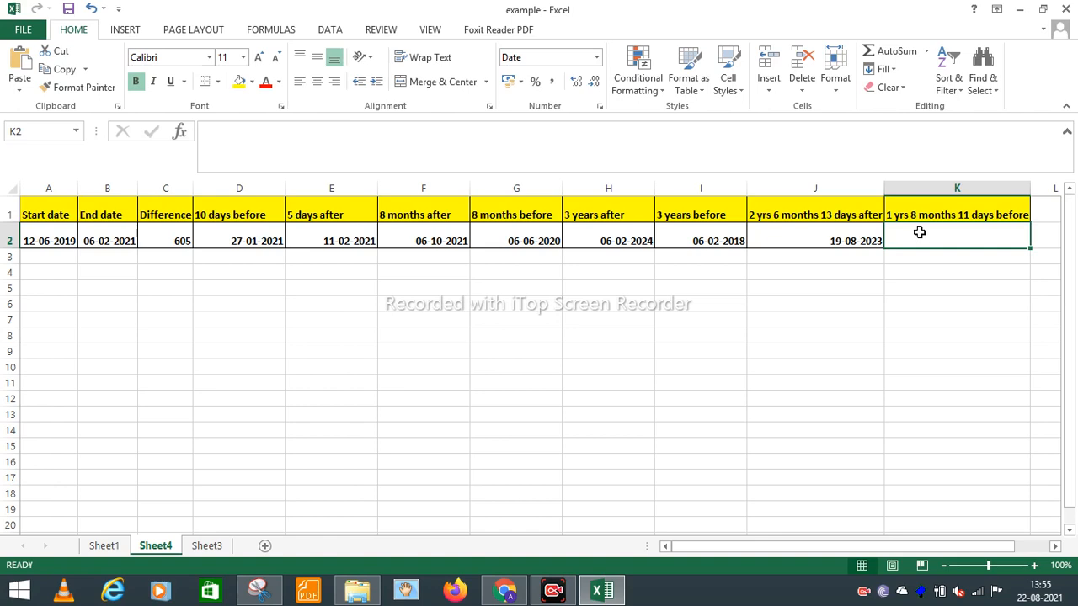
pyautogui.click(231, 135)
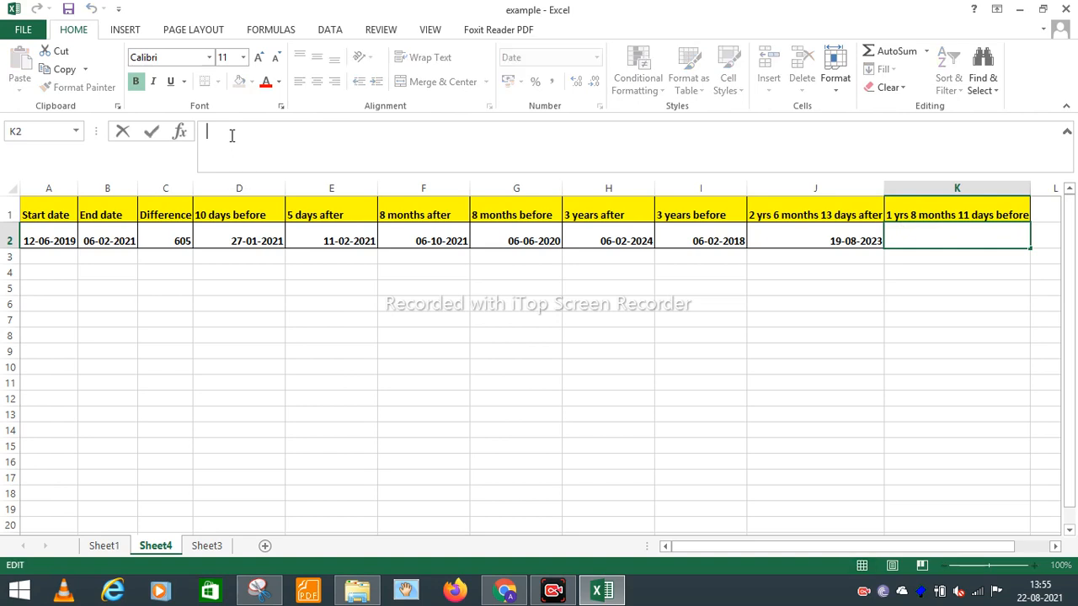
pyautogui.write('=d')
pyautogui.press('BackSpace')
pyautogui.write('edate)')
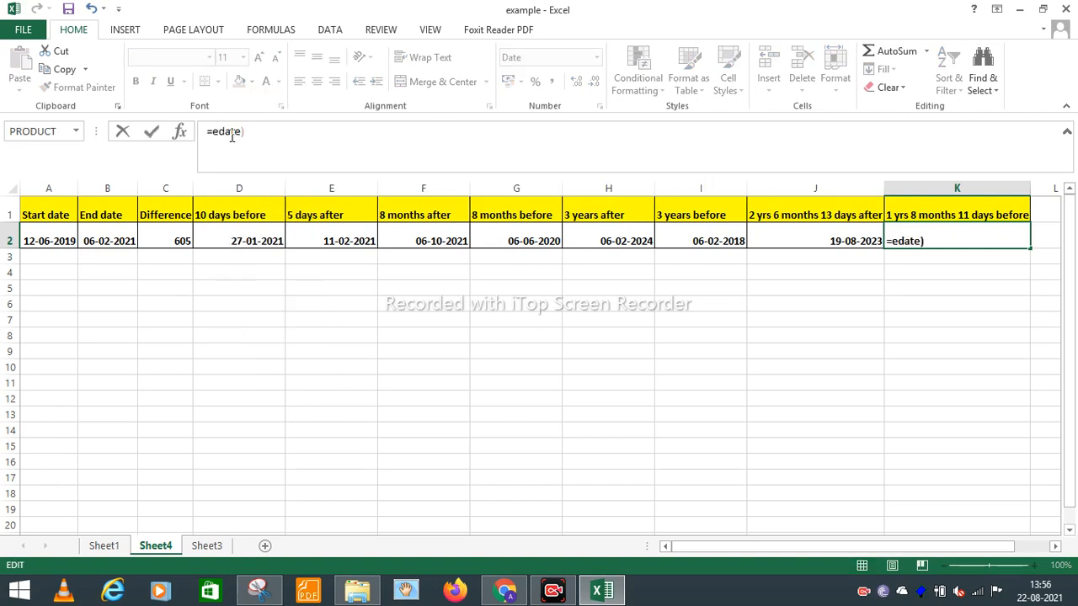
pyautogui.press('BackSpace')
pyautogui.write('(')
pyautogui.click(95, 242)
pyautogui.write(',-')
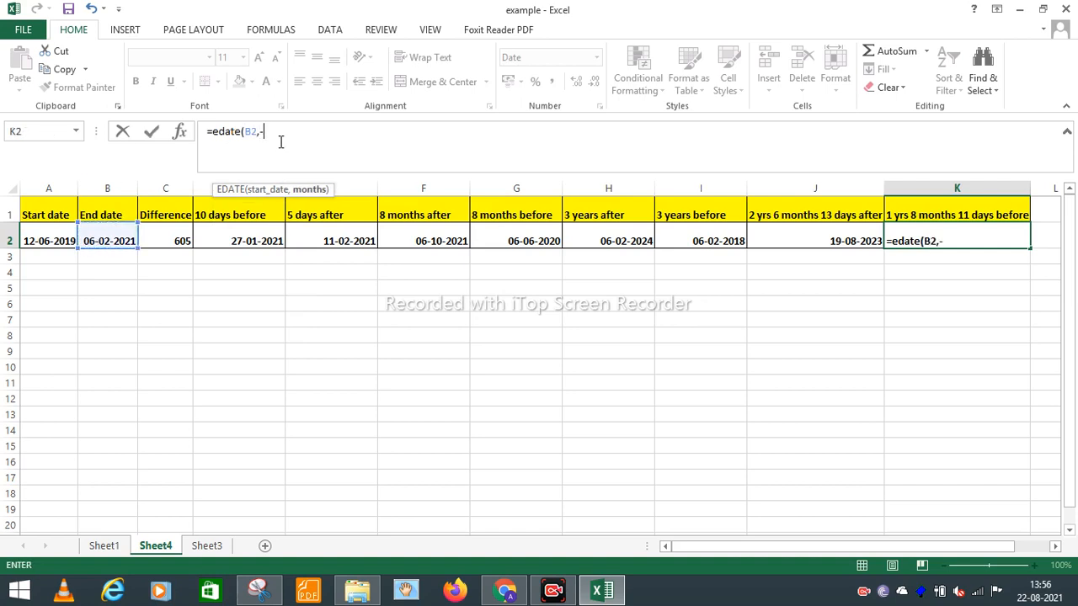
pyautogui.write('20)')
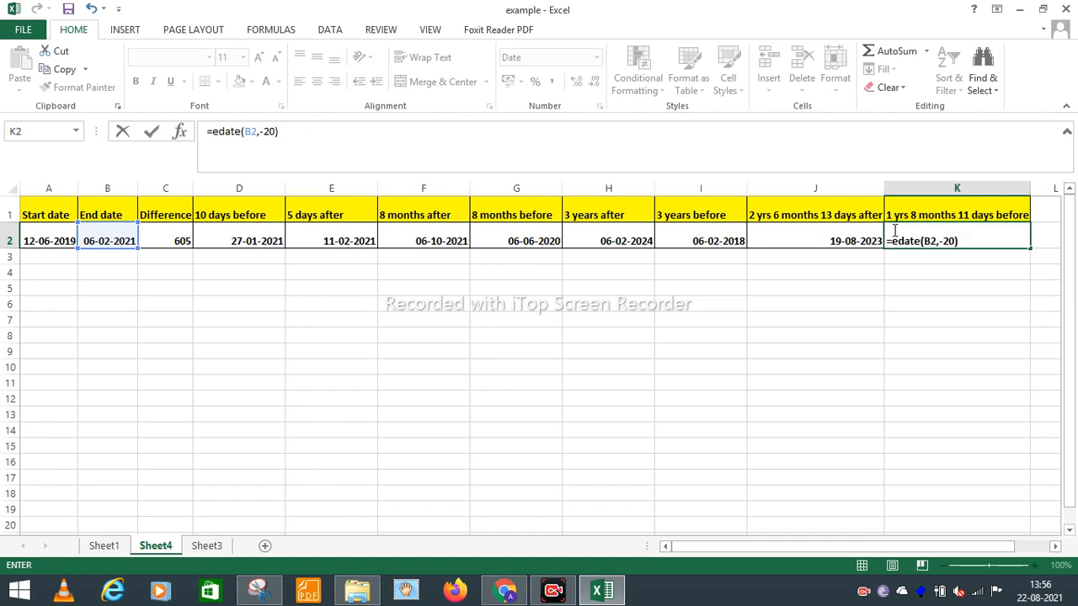
pyautogui.write('-11')
pyautogui.press('Return')
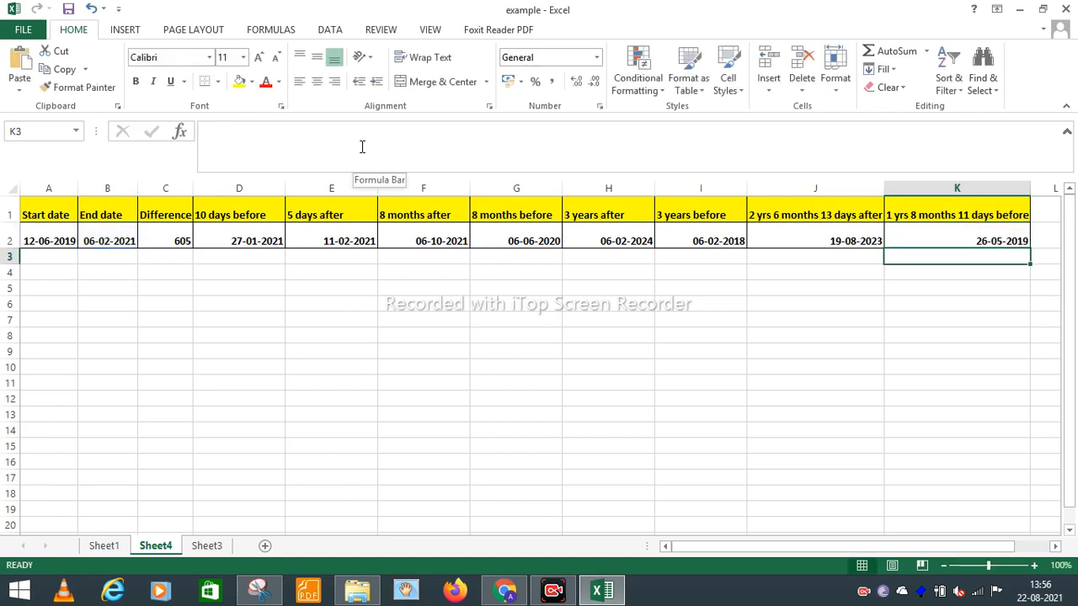